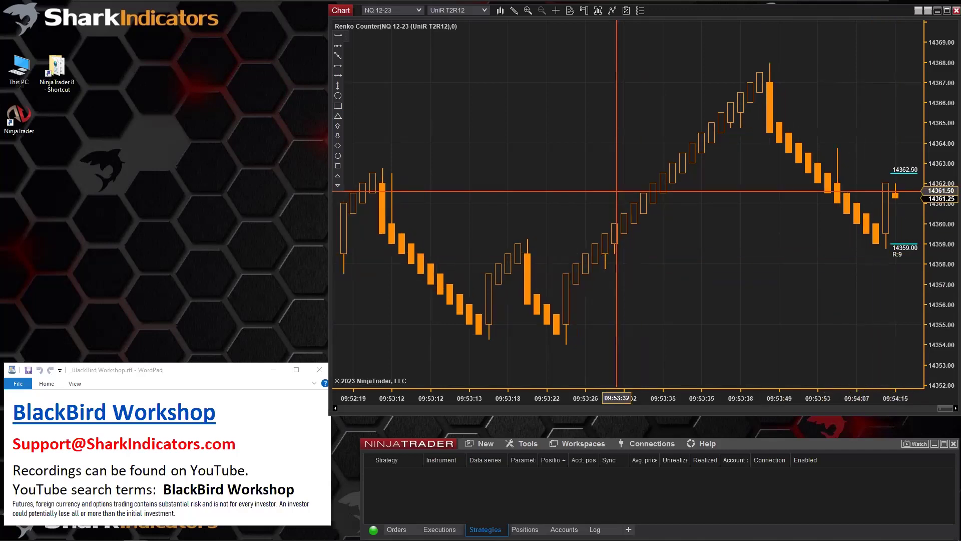
Step: Locate the Renko Counter indicator among the SharkIndicators tools, review its properties, and close the Indicators dialog without changes
right_click(572, 117)
left_click(567, 118)
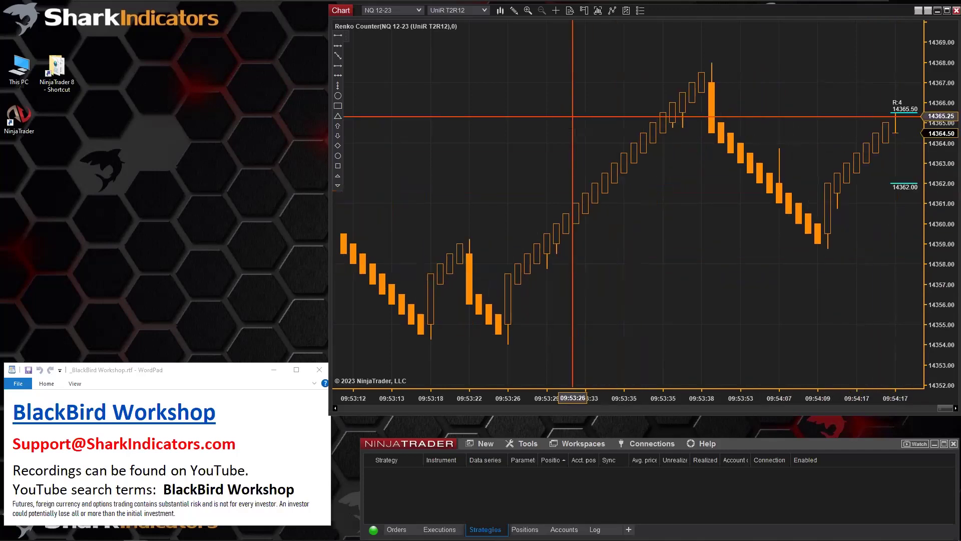
right_click(569, 87)
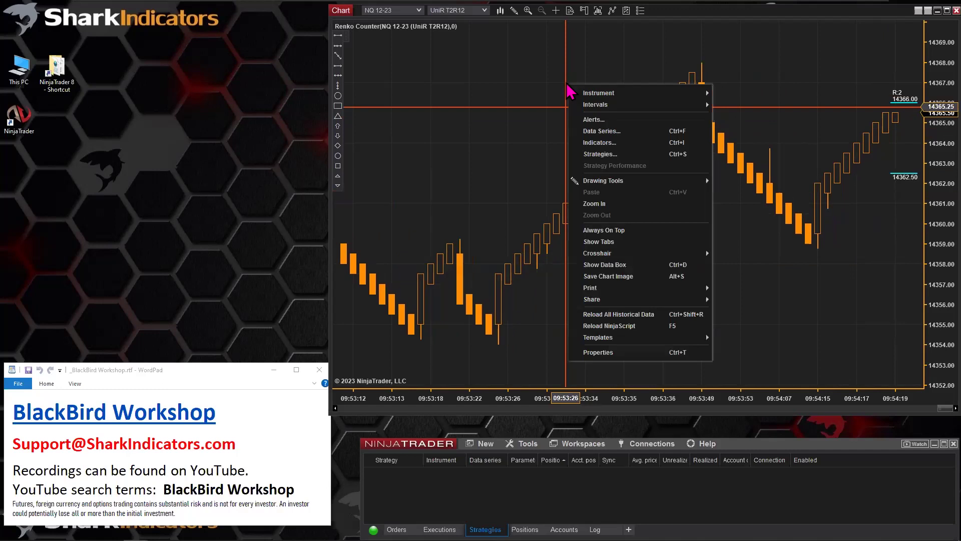
left_click(608, 145)
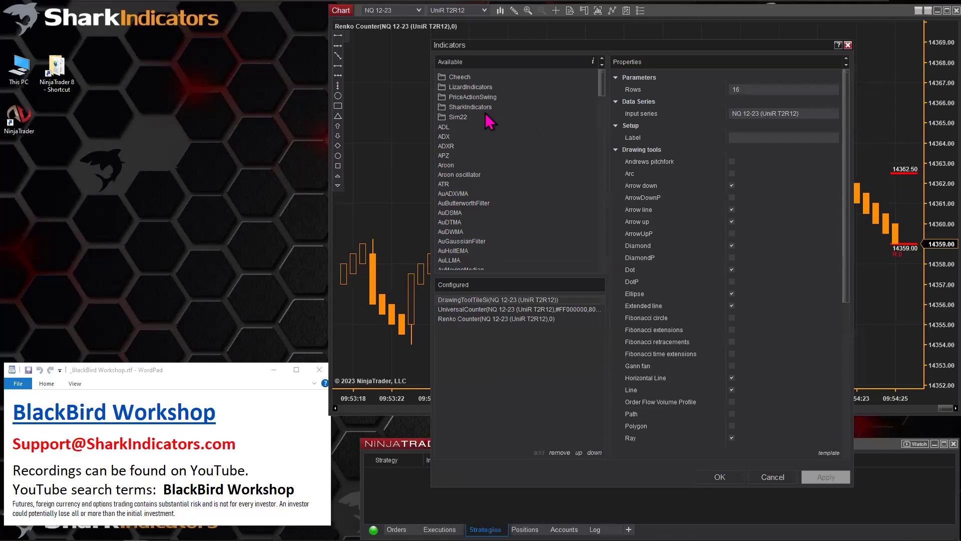
left_click(470, 107)
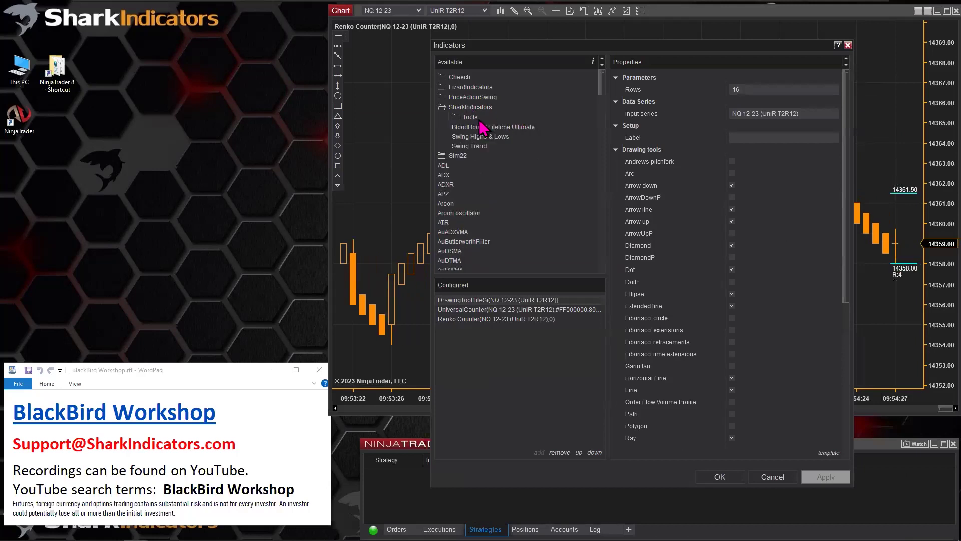
left_click(469, 119)
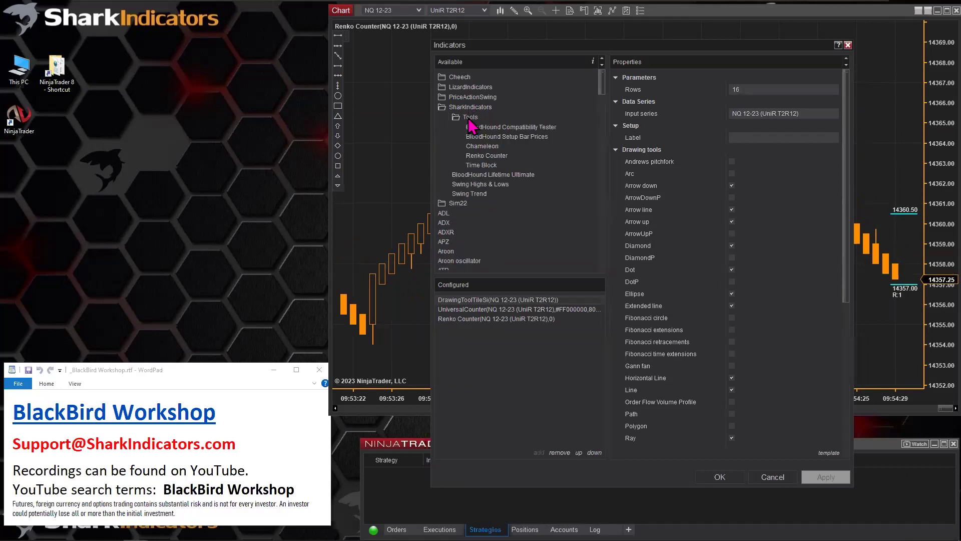
left_click(471, 156)
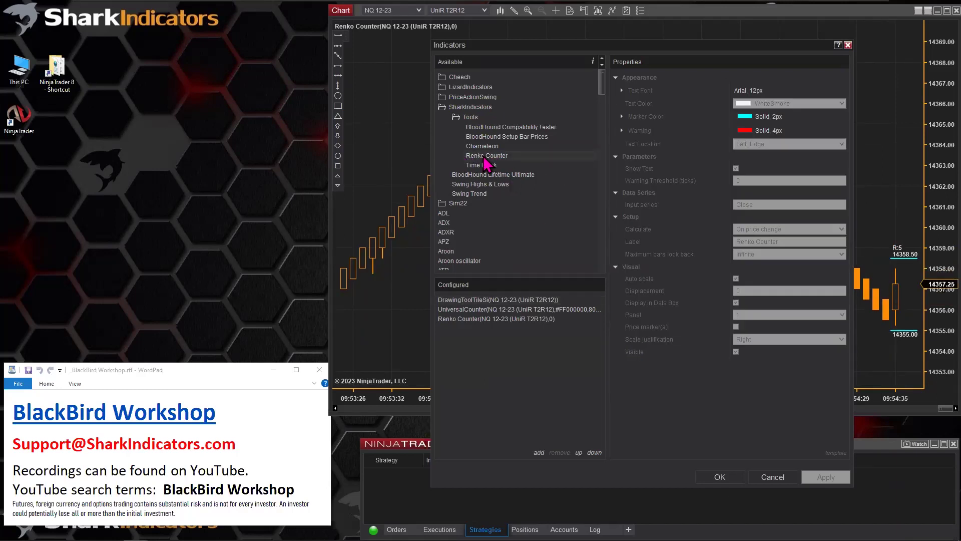
left_click(769, 479)
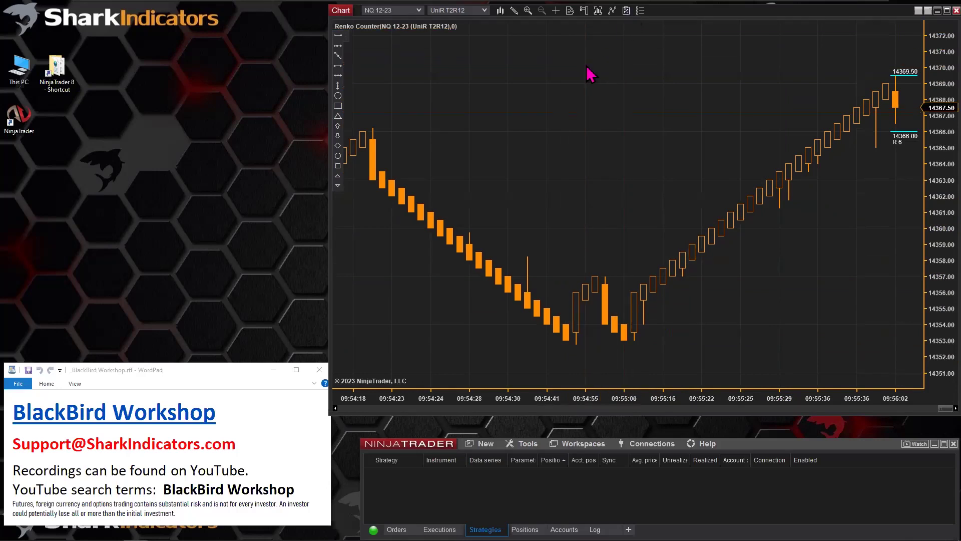
Step: Add the SharkIndicators BlackBird strategy to the NQ 12-23 chart's configured strategies and mark it as enabled
key("ctrl+s")
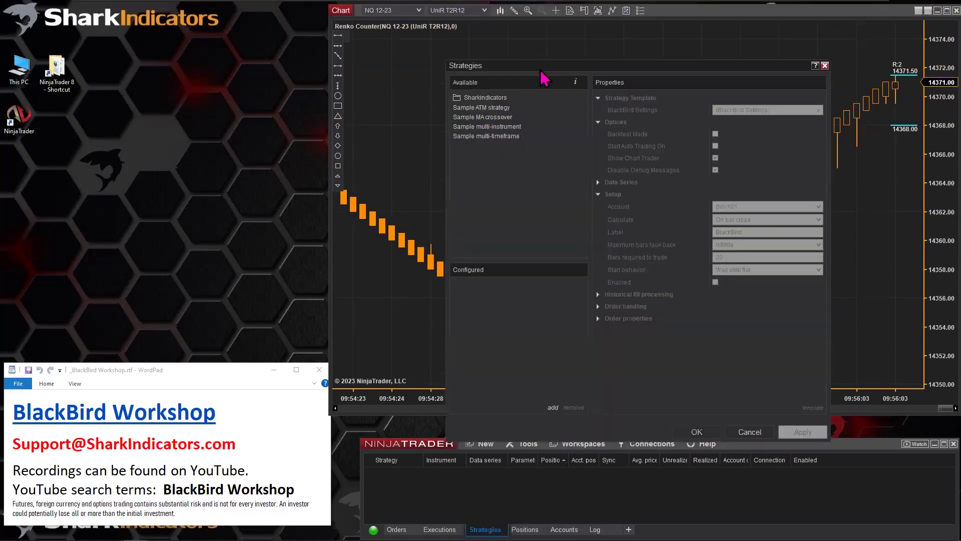
left_click_drag(541, 64, 492, 44)
double_click(433, 77)
double_click(431, 87)
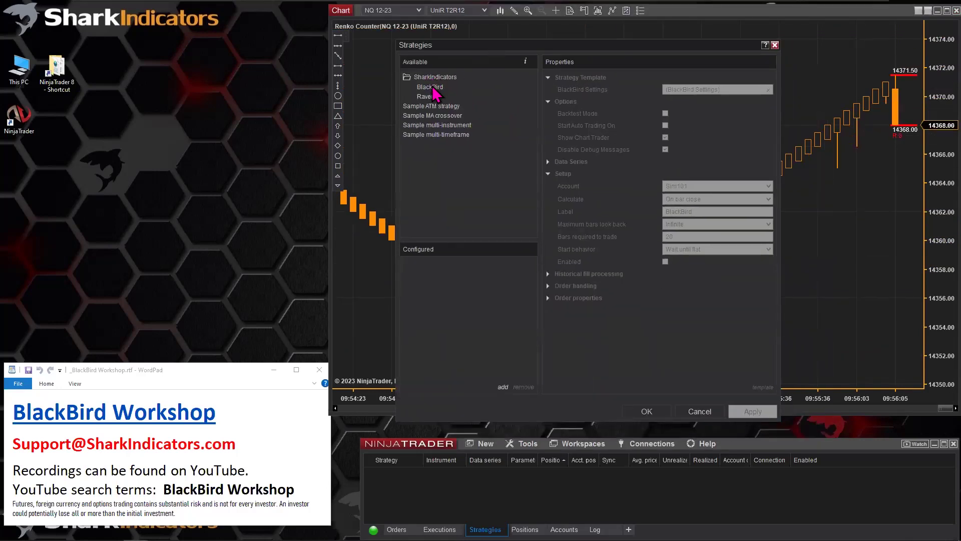
left_click(665, 261)
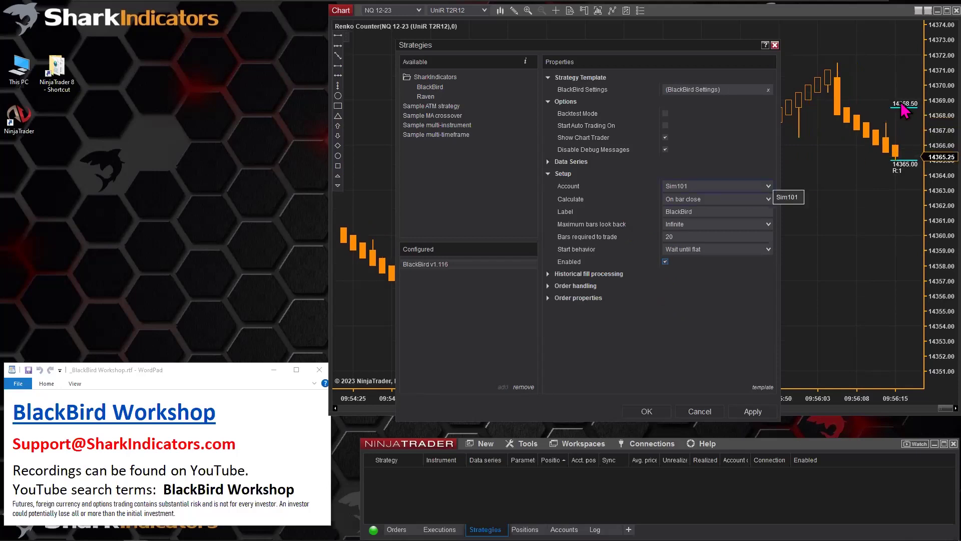
Step: Set the BlackBird strategy to calculate On price change and apply the strategy to the chart
left_click(710, 199)
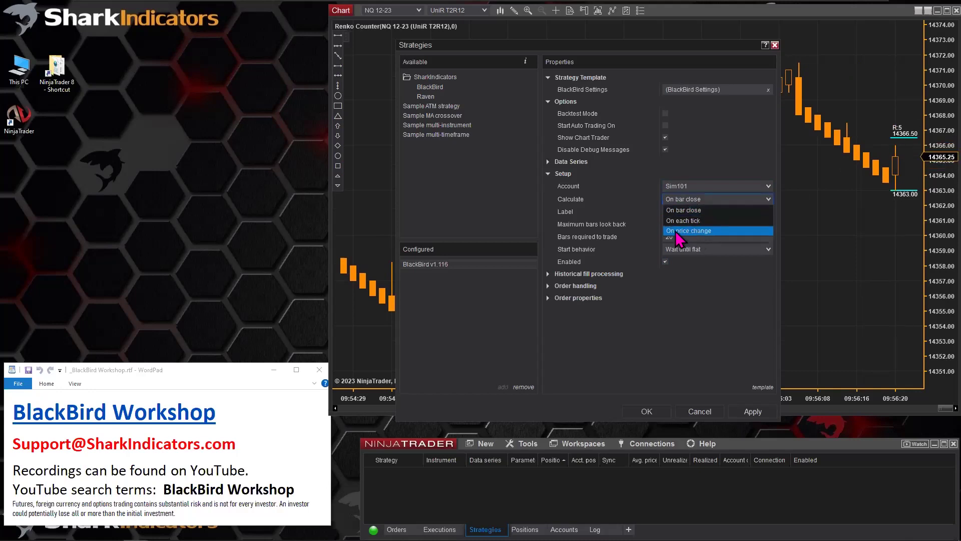
left_click(706, 231)
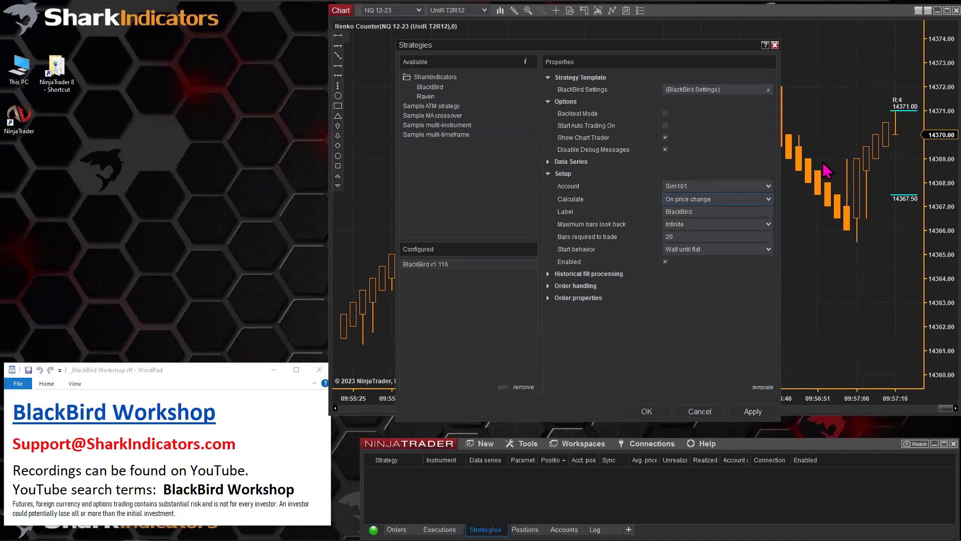
left_click(731, 199)
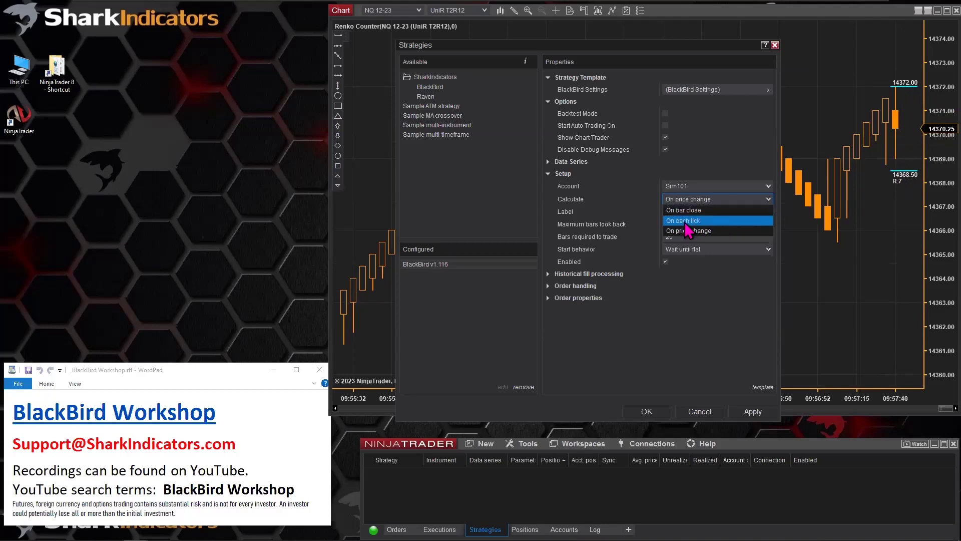
left_click(698, 231)
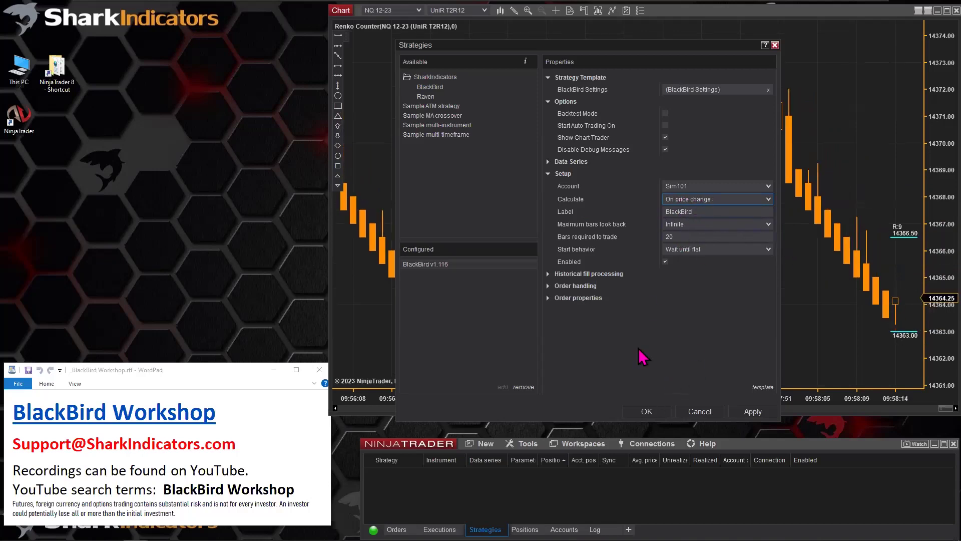
left_click(644, 412)
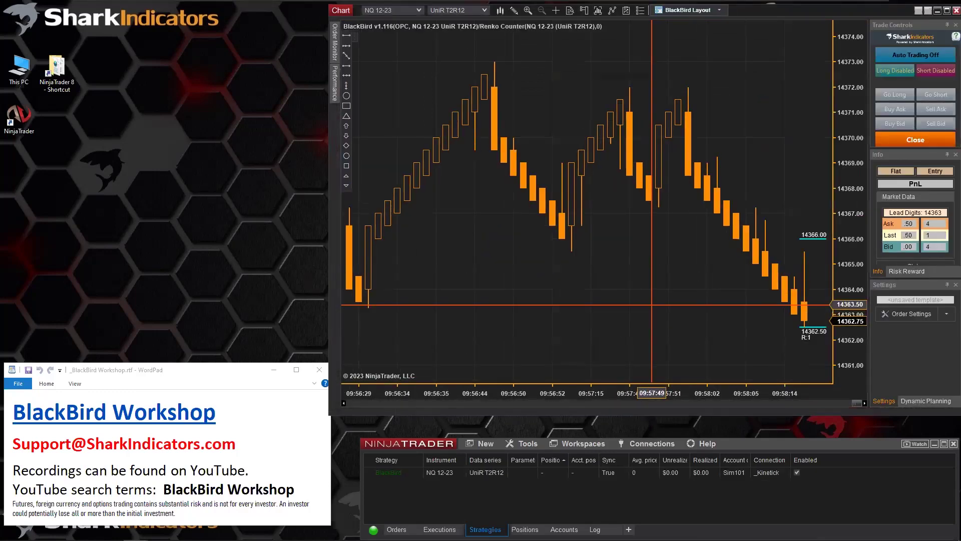
Step: Open the BlackBird order settings, add an order set with a market entry, and check the available stop loss presets
left_click(912, 313)
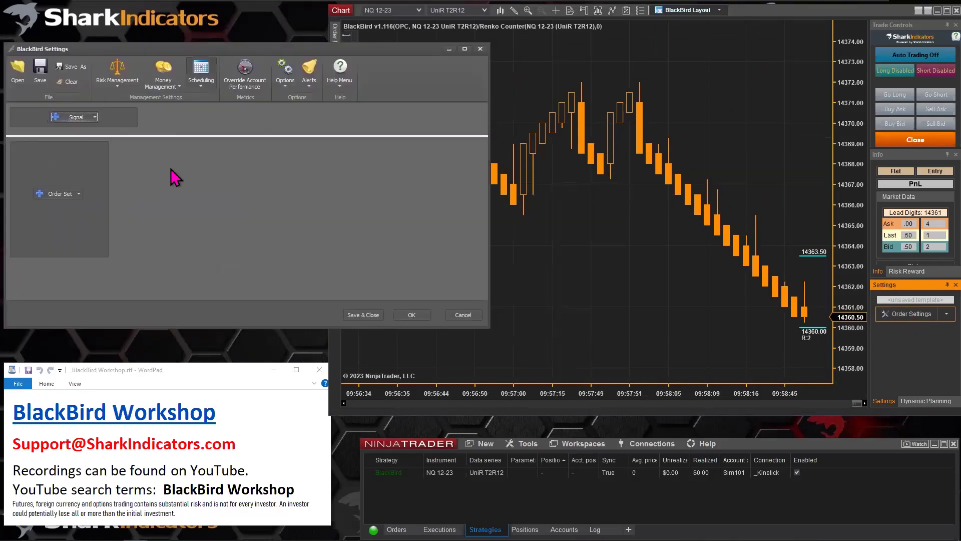
left_click(78, 195)
key("Escape")
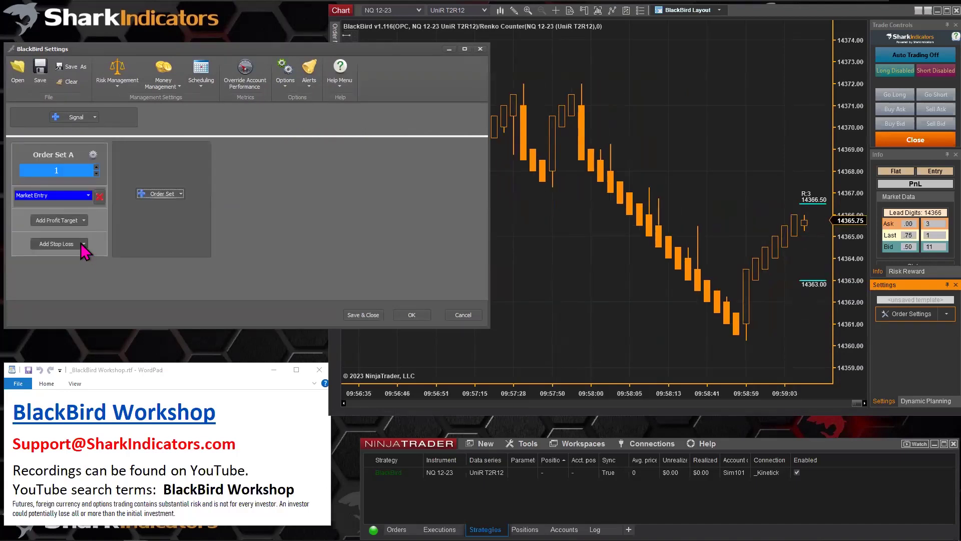
left_click(82, 244)
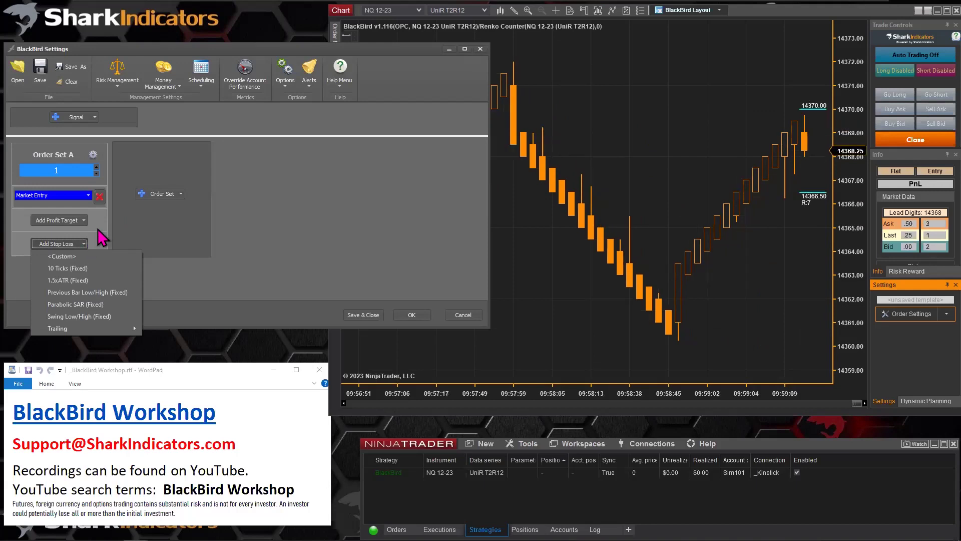
left_click(99, 230)
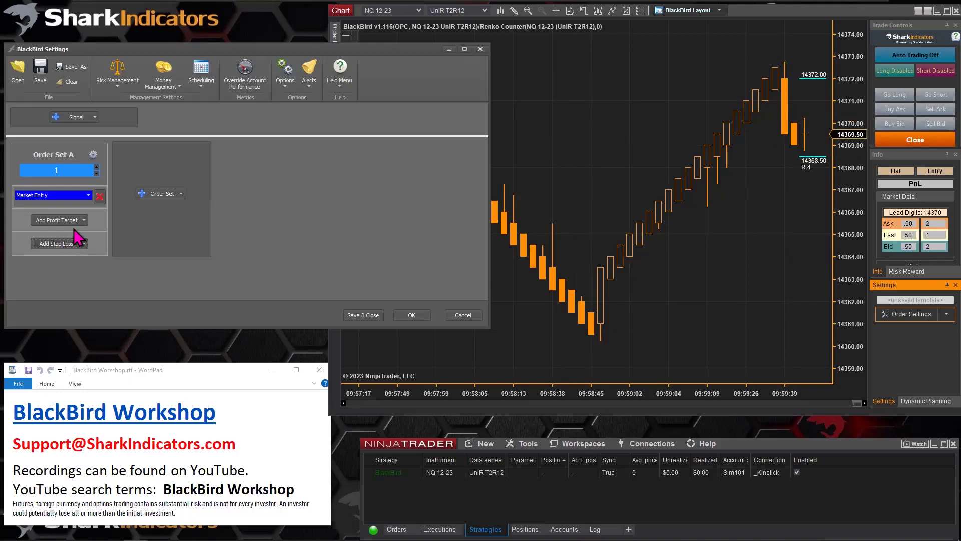
Step: Add a 2xATR profit target to Order Set A and raise its initial placement ATR factor to 3
left_click(76, 221)
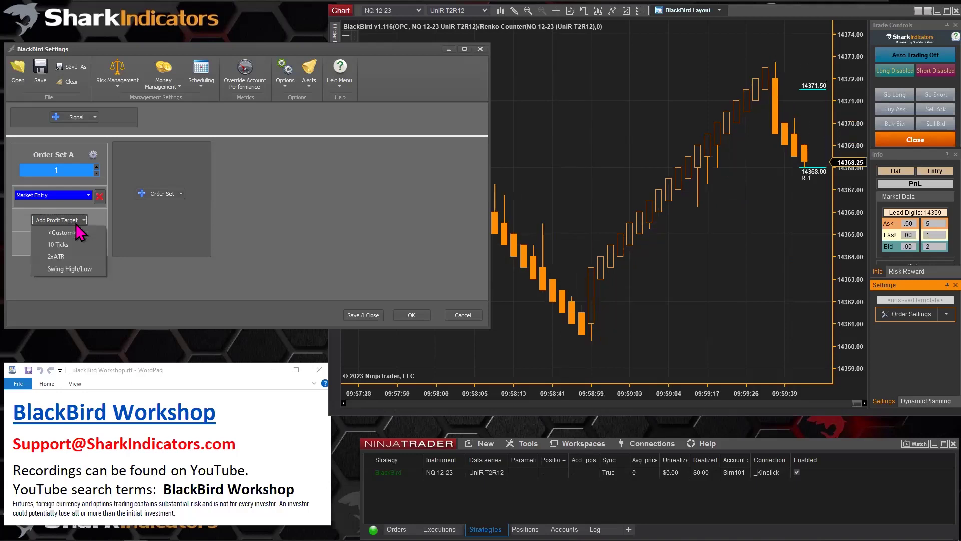
left_click(69, 257)
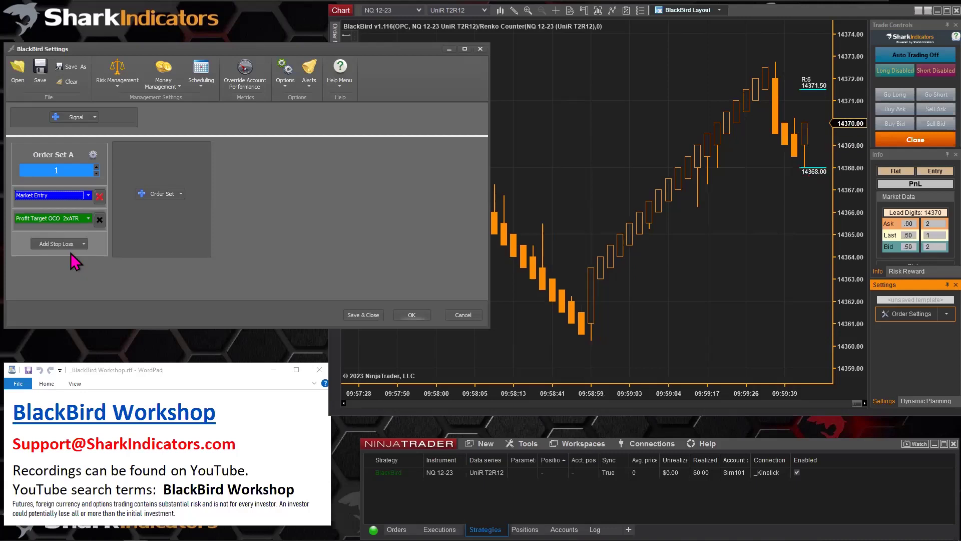
left_click(70, 219)
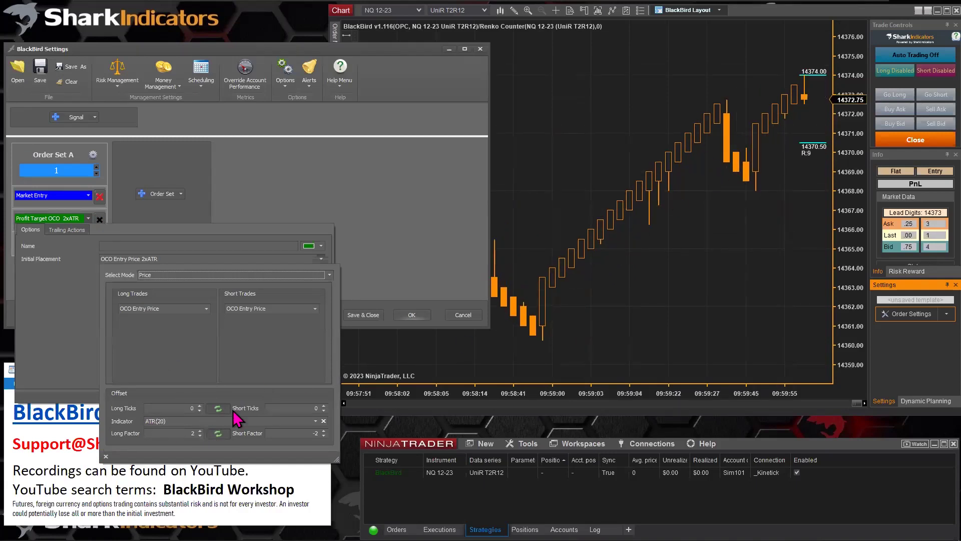
left_click(199, 430)
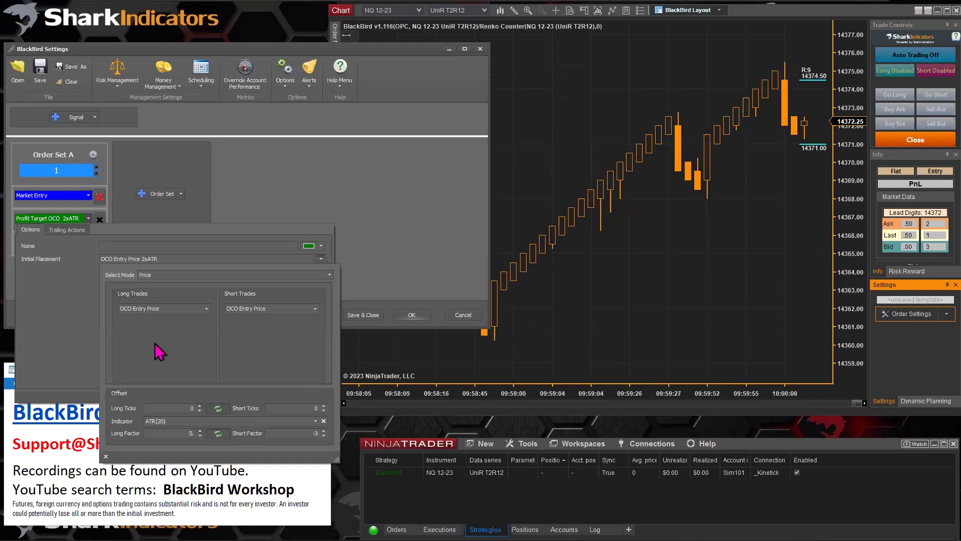
left_click(70, 331)
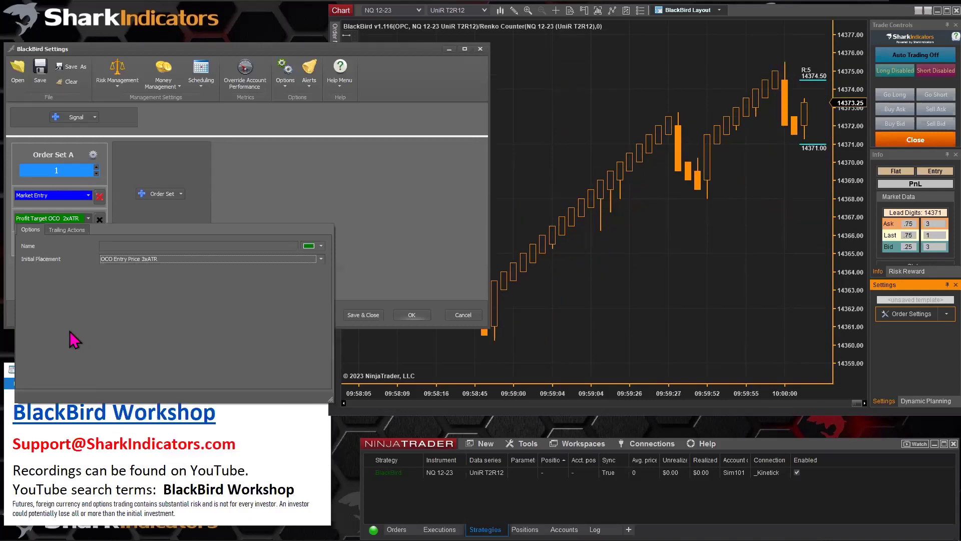
Step: Set the profit target's trailing actions mode to Custom and add a trailing rule
left_click(59, 228)
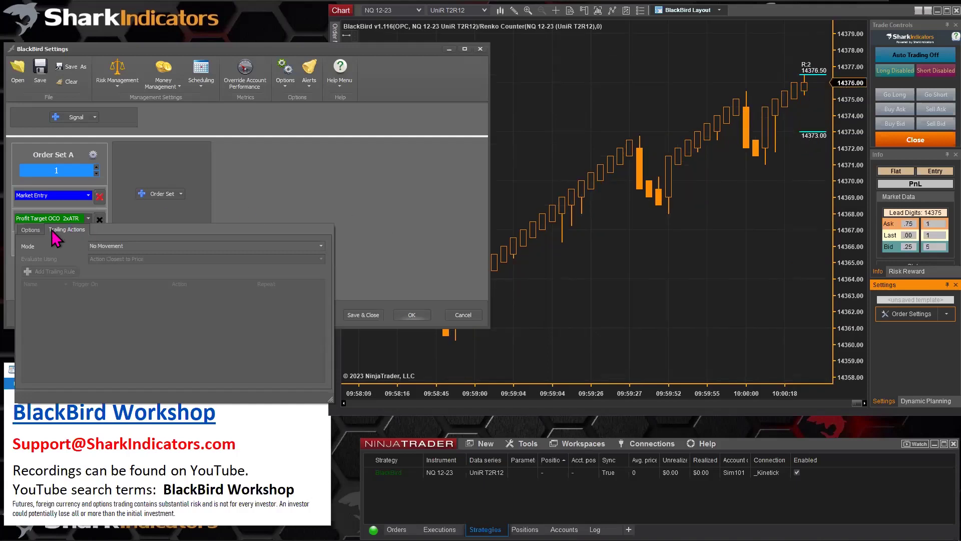
left_click(131, 247)
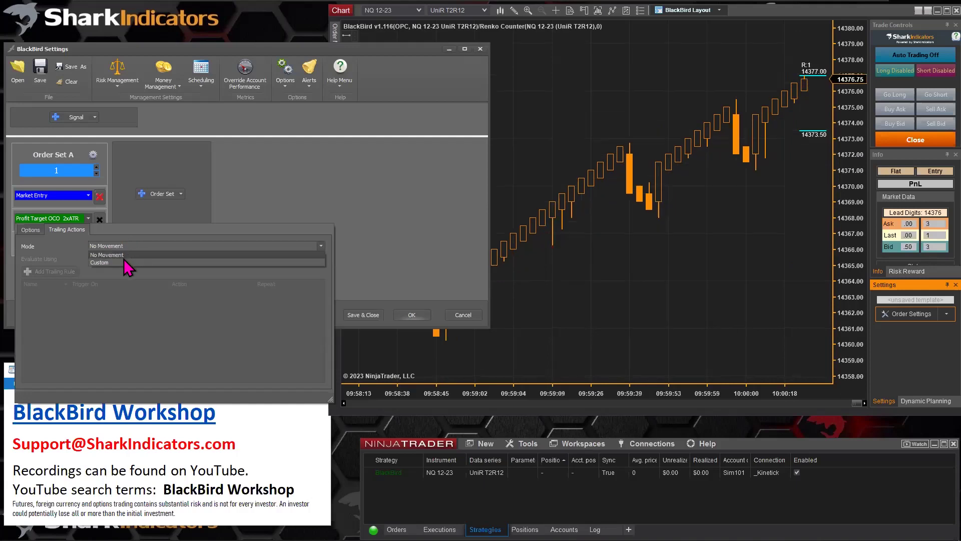
left_click(124, 260)
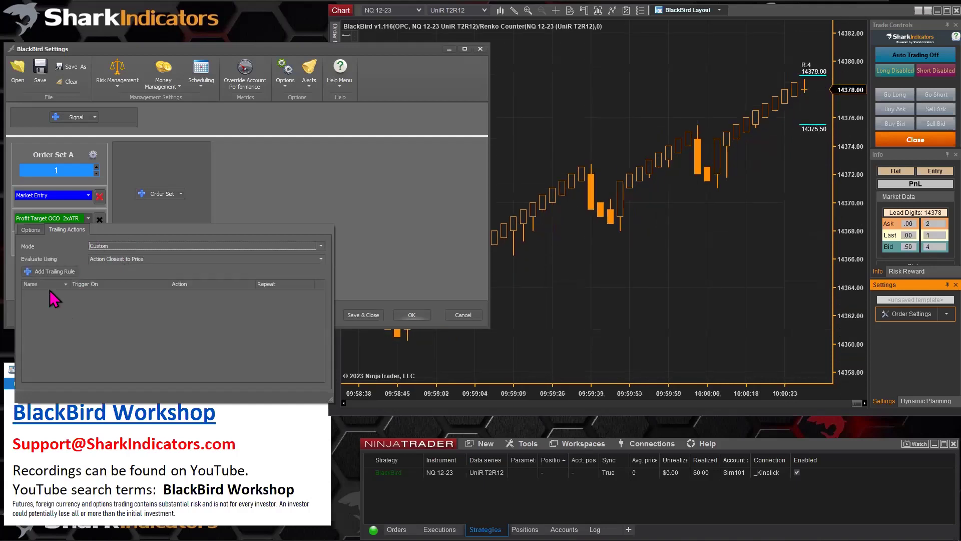
left_click(57, 273)
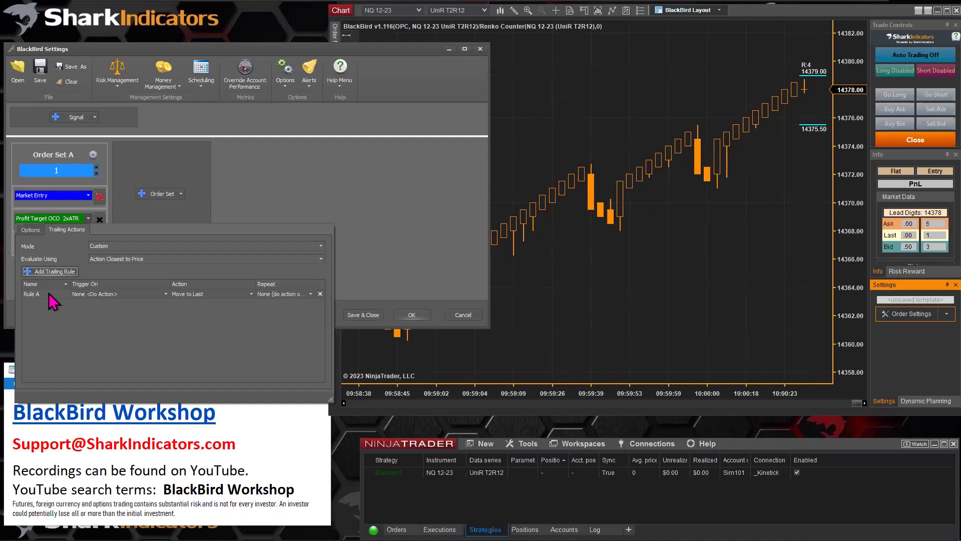
Step: Rename the new trailing rule as "Flatten on R/C touch"
left_click(49, 294)
type("Flatten")
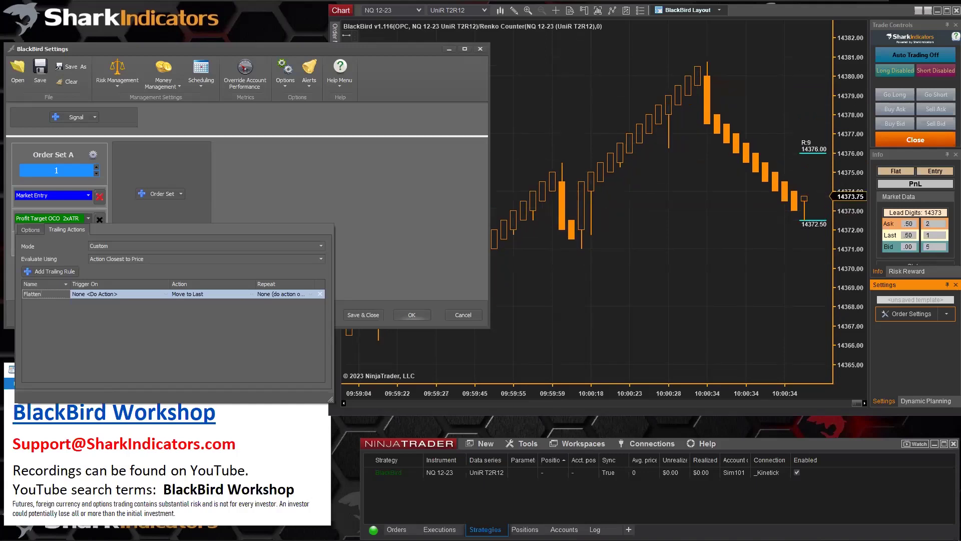
type(" on R")
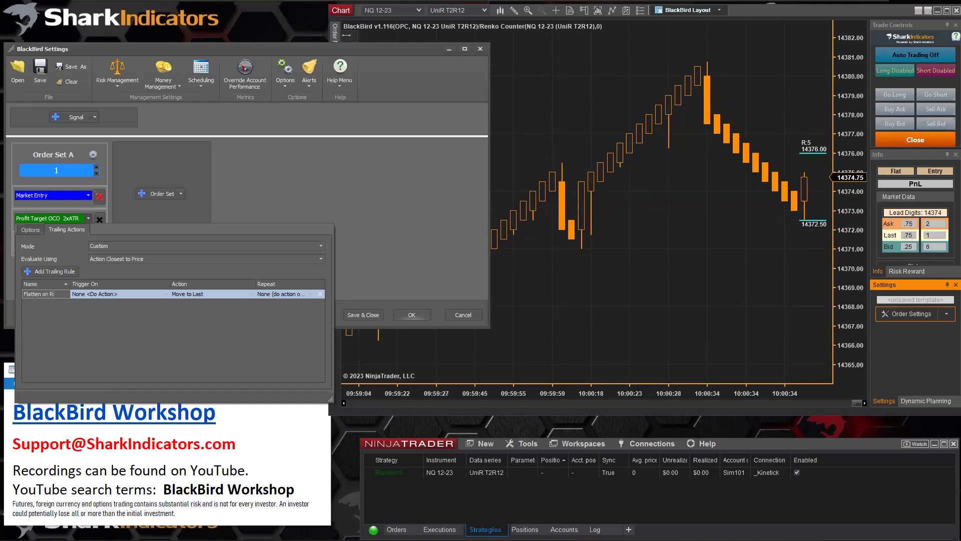
type("/C")
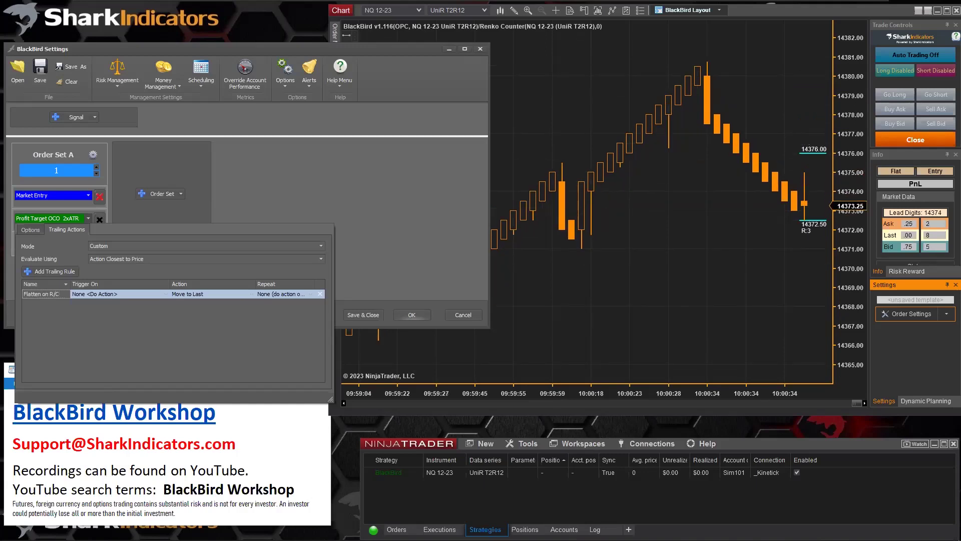
type(" touc")
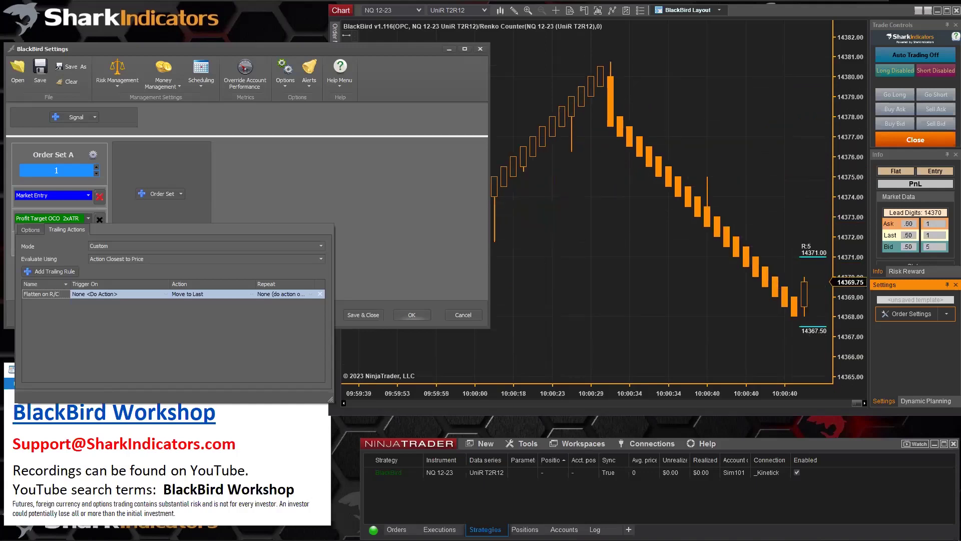
type("h")
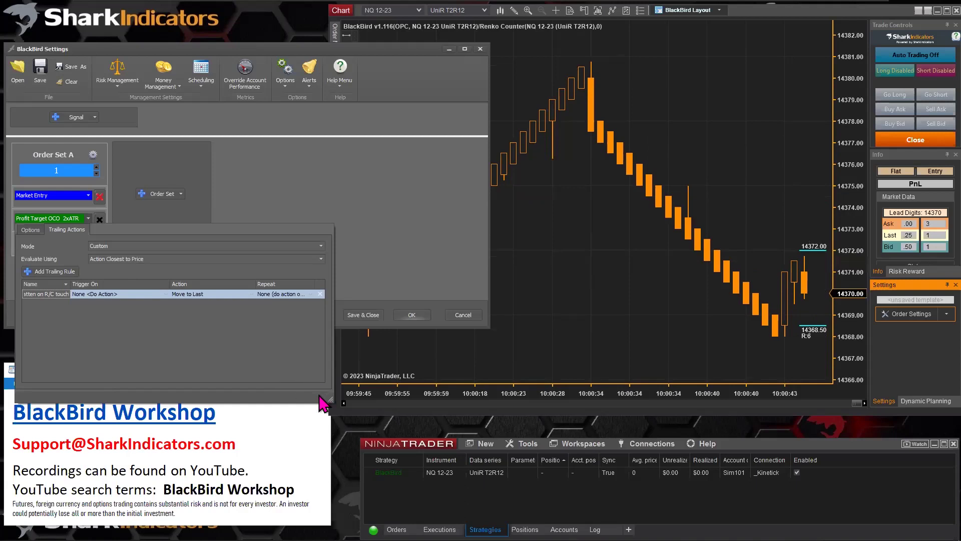
Step: Set the trigger type of the "Flatten on R/C touch" rule to Price vs Indicator and check the available Long Mode comparisons
left_click_drag(330, 400, 386, 371)
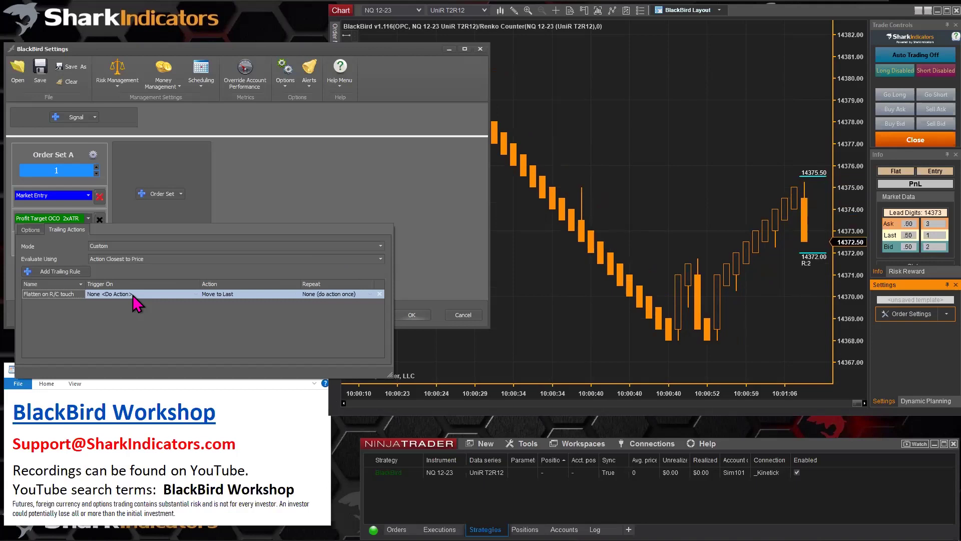
left_click(145, 295)
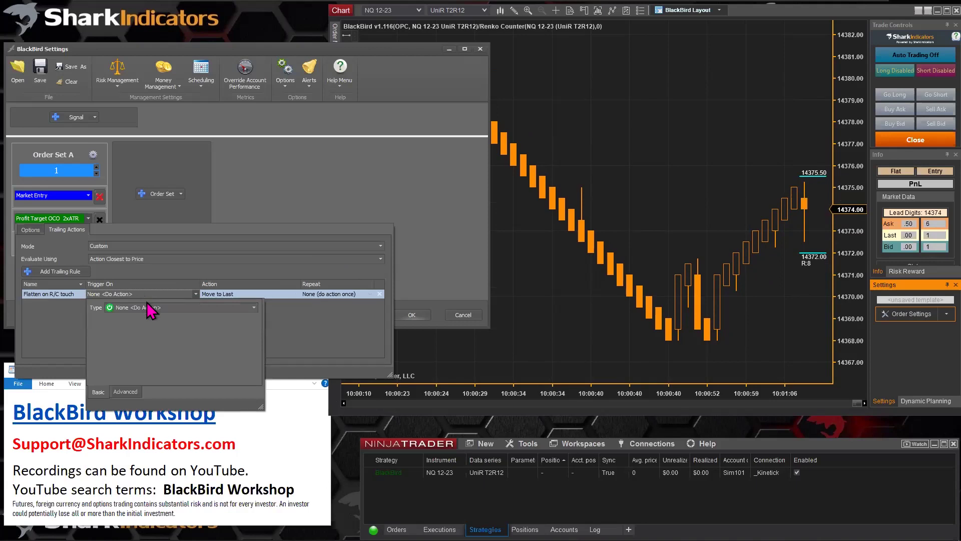
left_click(161, 308)
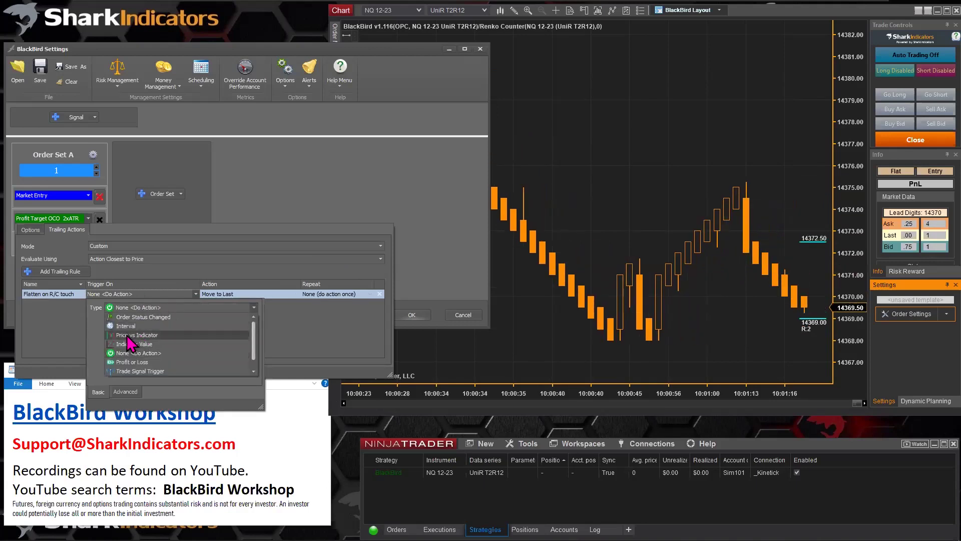
left_click(145, 335)
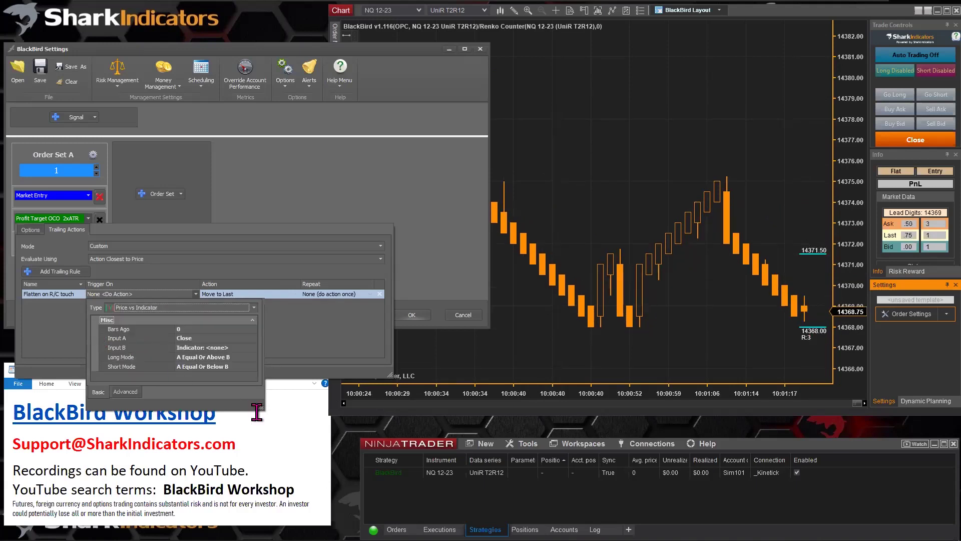
left_click_drag(267, 419, 295, 428)
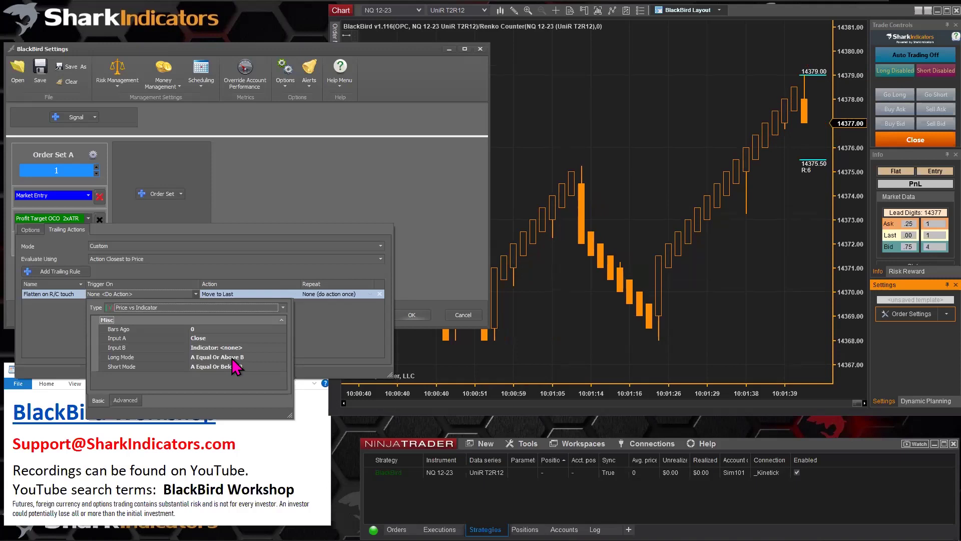
left_click(282, 357)
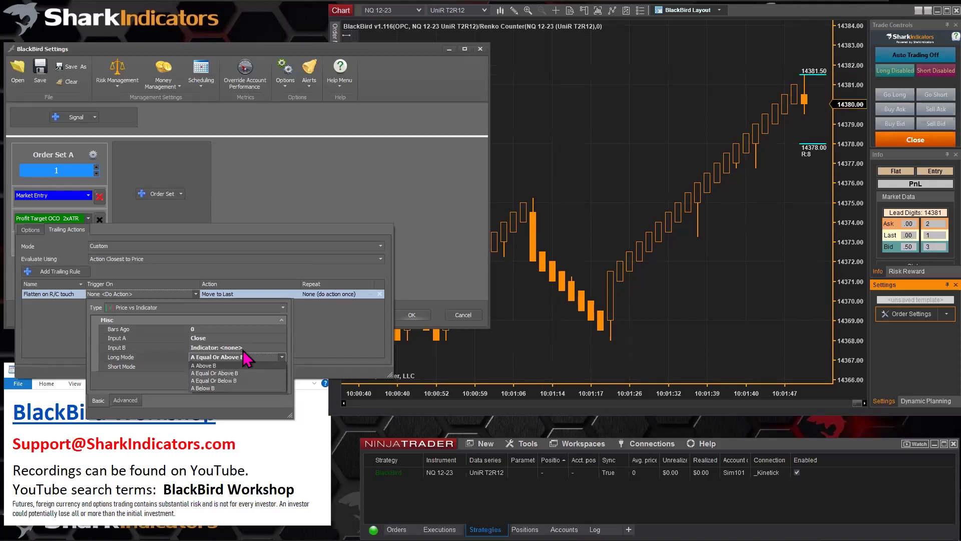
left_click(166, 383)
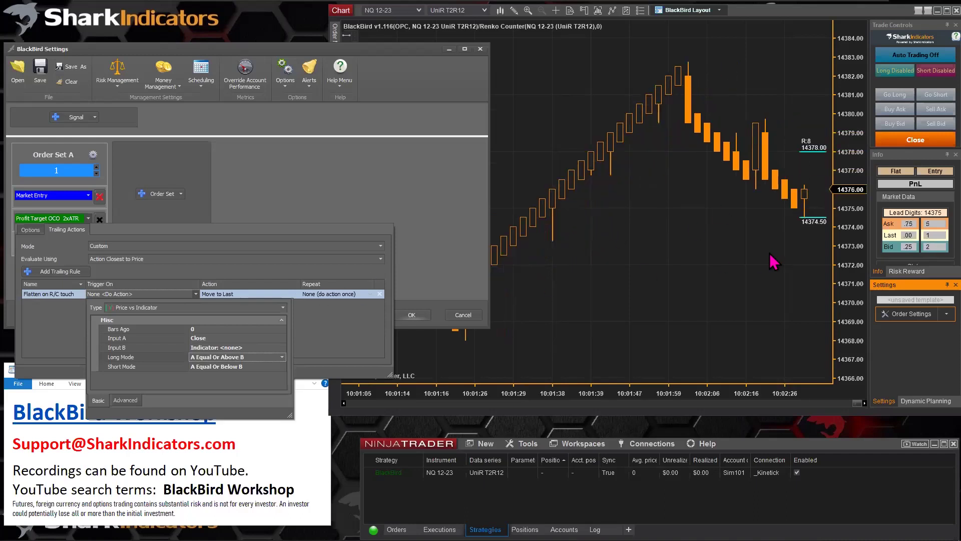
Step: Set the trigger's Input A price to Low for long trades and High for short trades
left_click(218, 338)
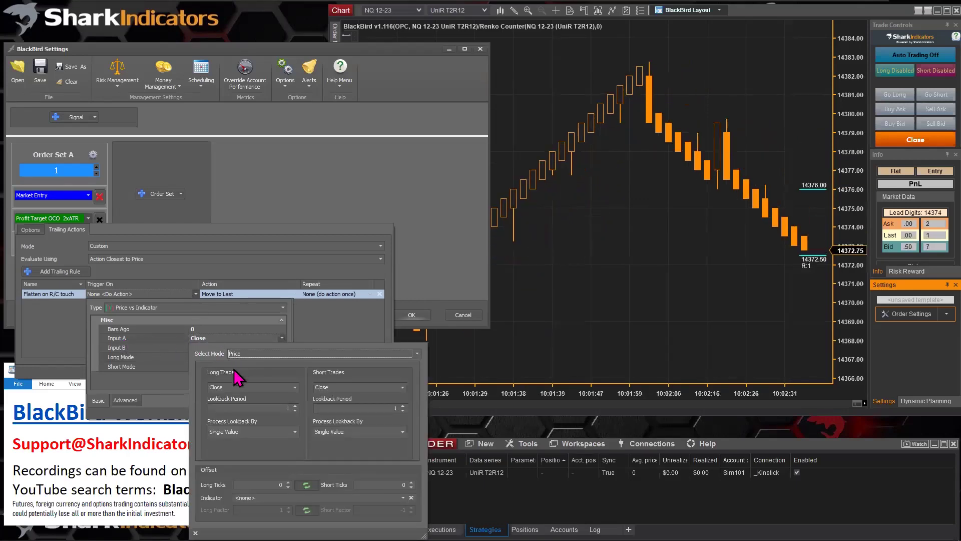
left_click(295, 388)
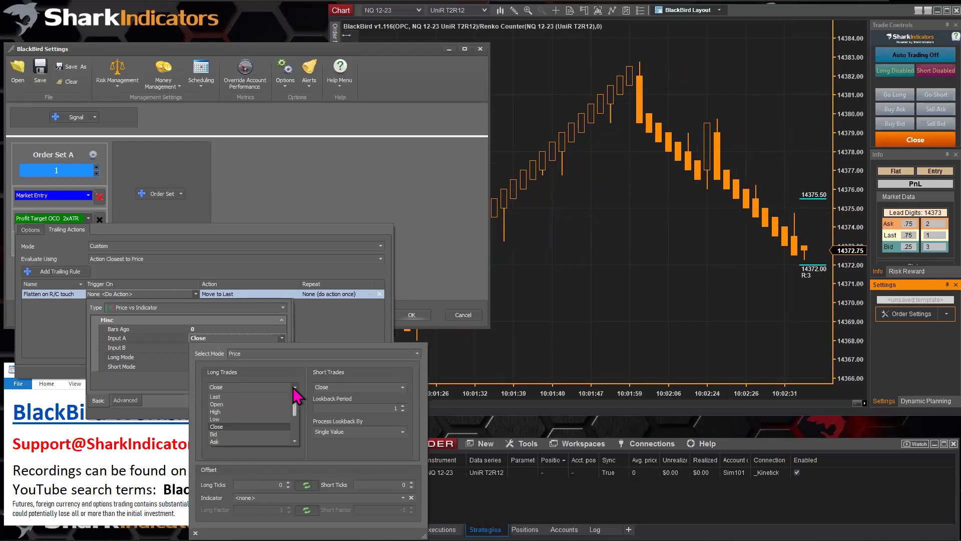
left_click(229, 418)
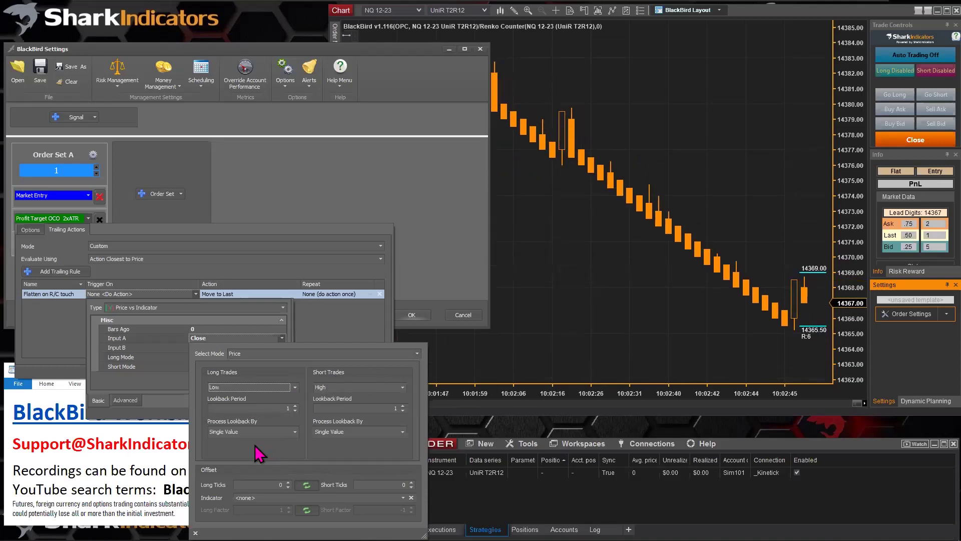
left_click(153, 383)
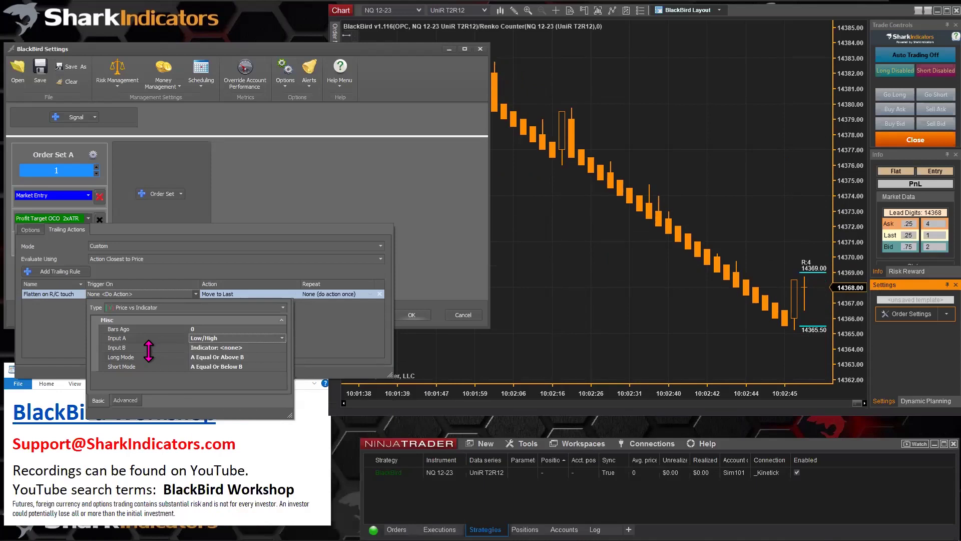
Step: Choose the Renko Counter from the SharkIndicators tools as the trigger's Input B indicator
left_click(248, 347)
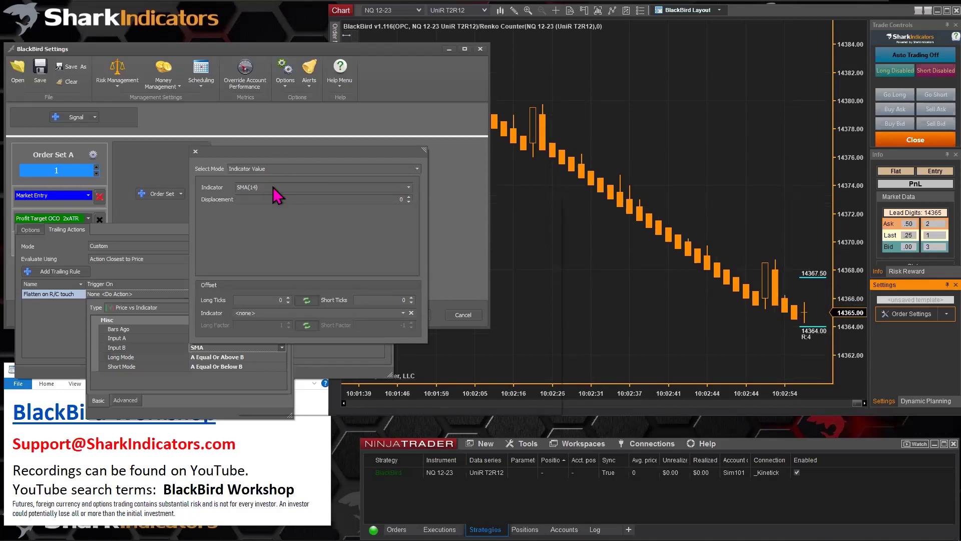
left_click(240, 188)
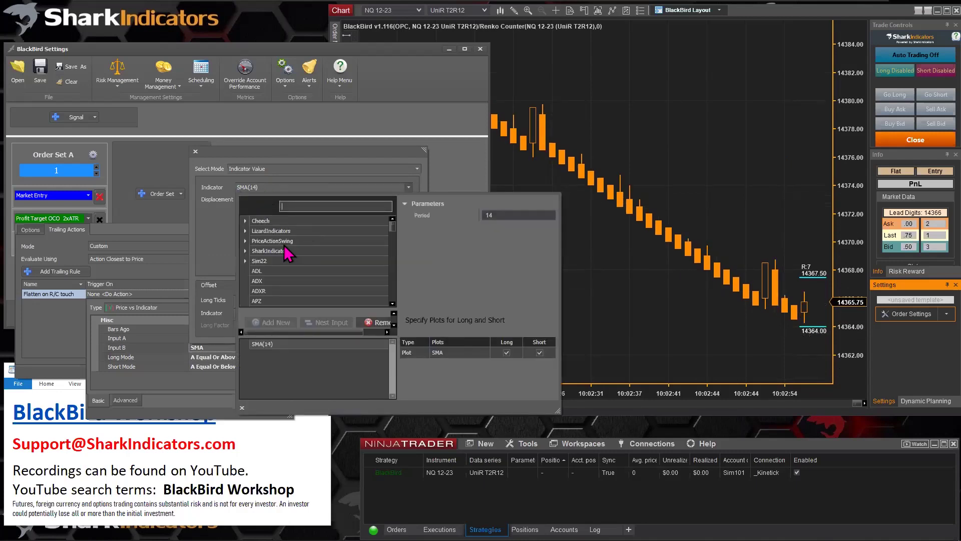
left_click(265, 251)
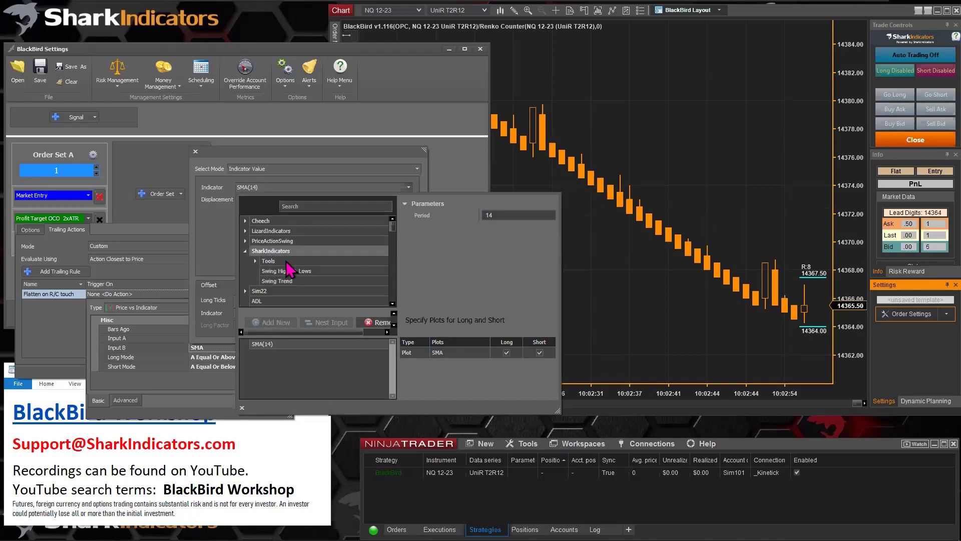
left_click(275, 262)
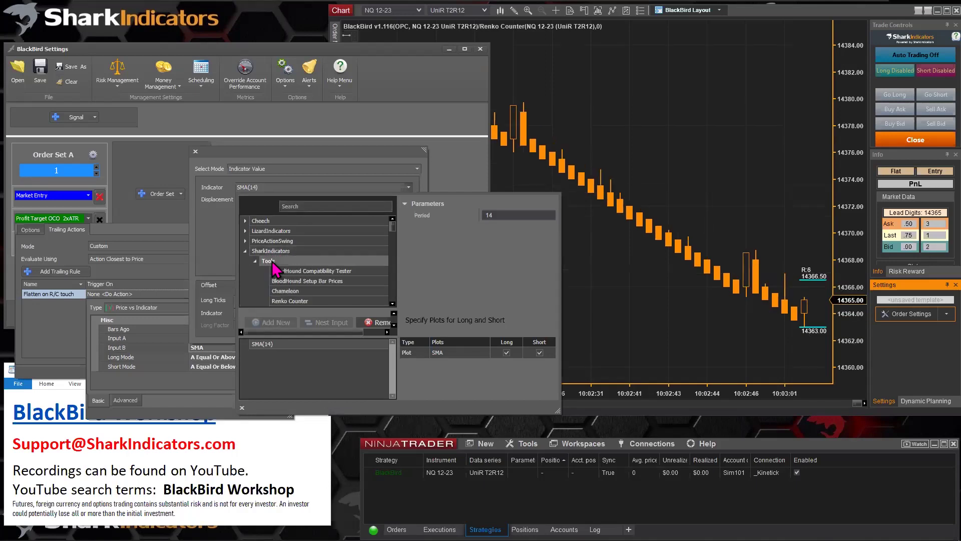
left_click(287, 301)
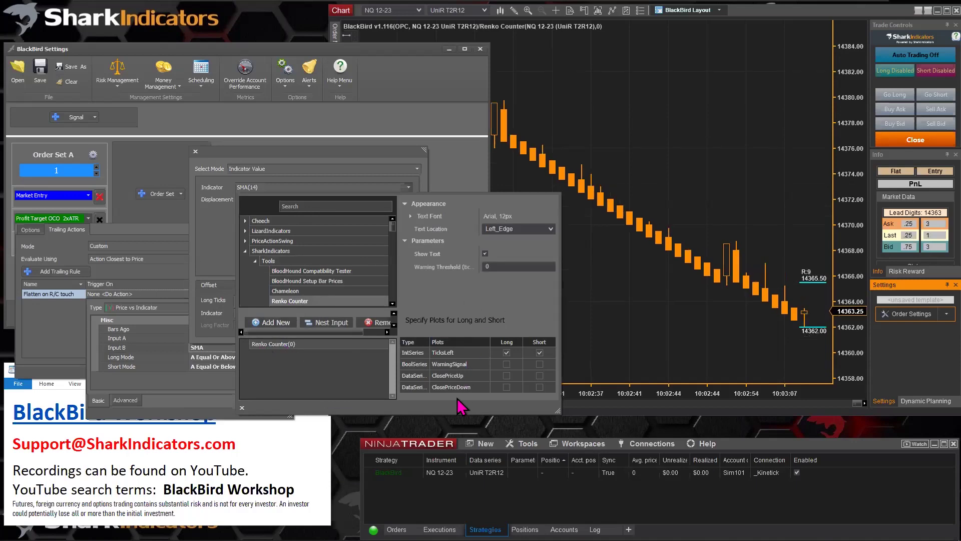
left_click_drag(556, 410, 558, 422)
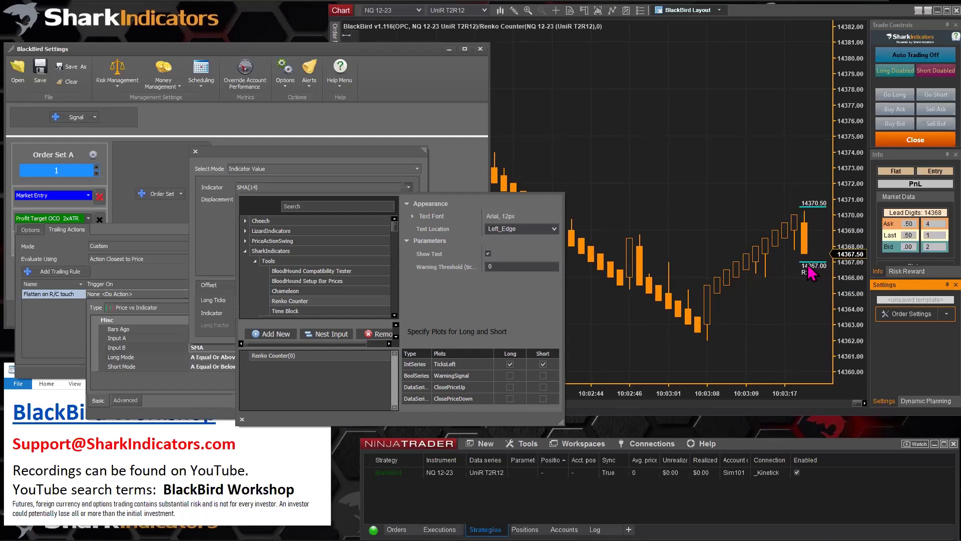
Step: Assign the Renko Counter's ClosePriceDown plot to long and its ClosePriceUp plot to short, and review the plot selection
left_click(509, 364)
left_click(510, 398)
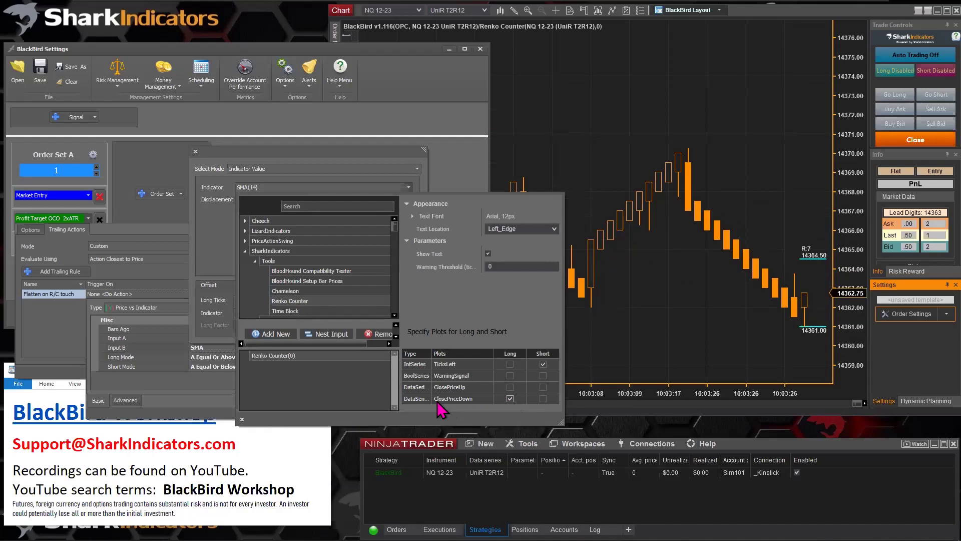
left_click(543, 387)
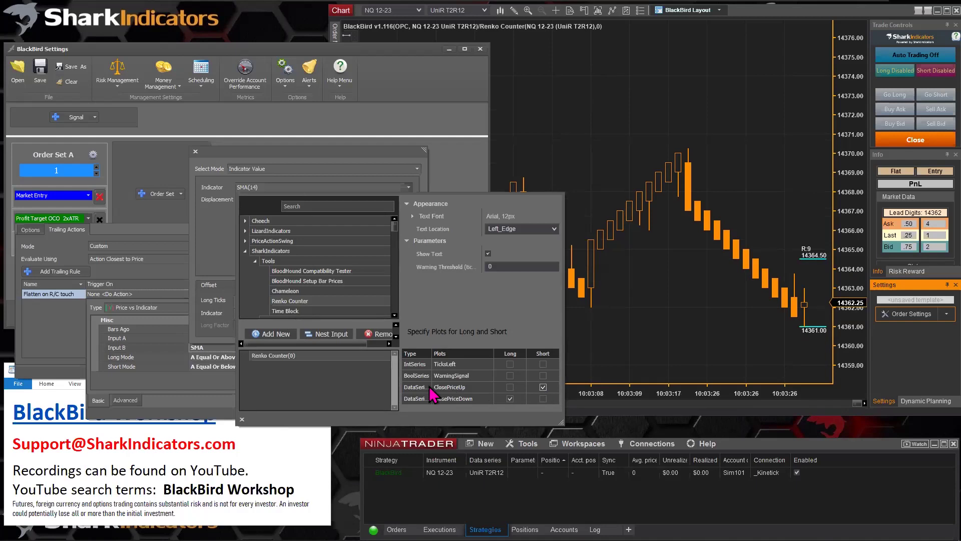
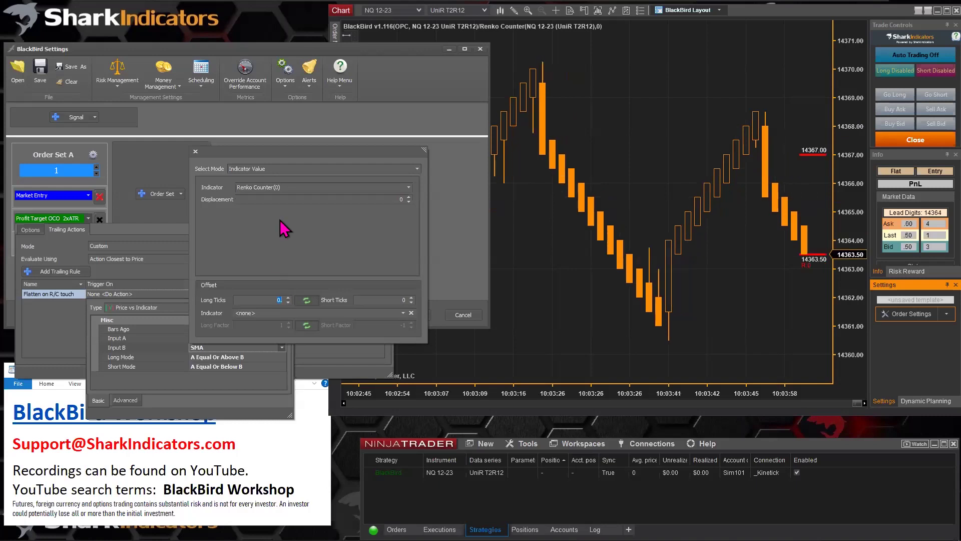
left_click(287, 188)
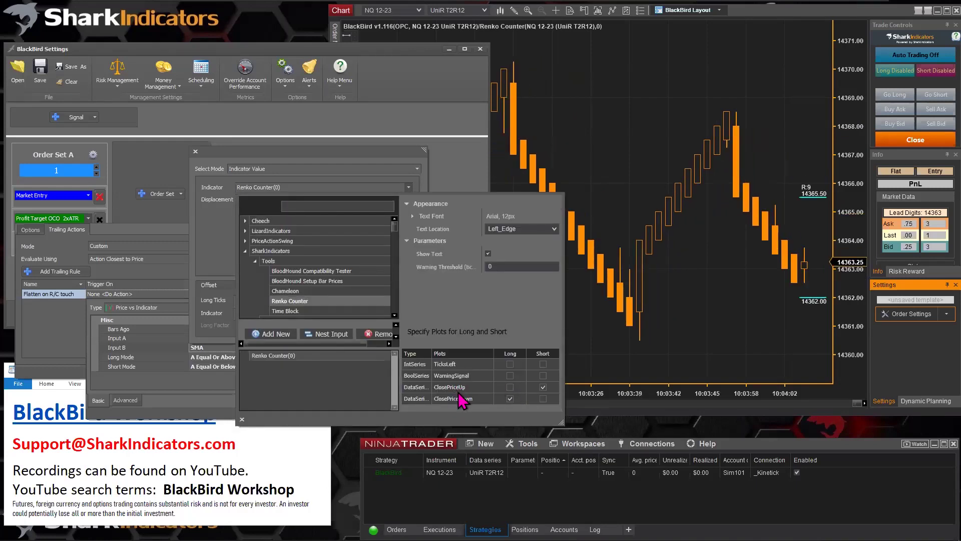
left_click(197, 243)
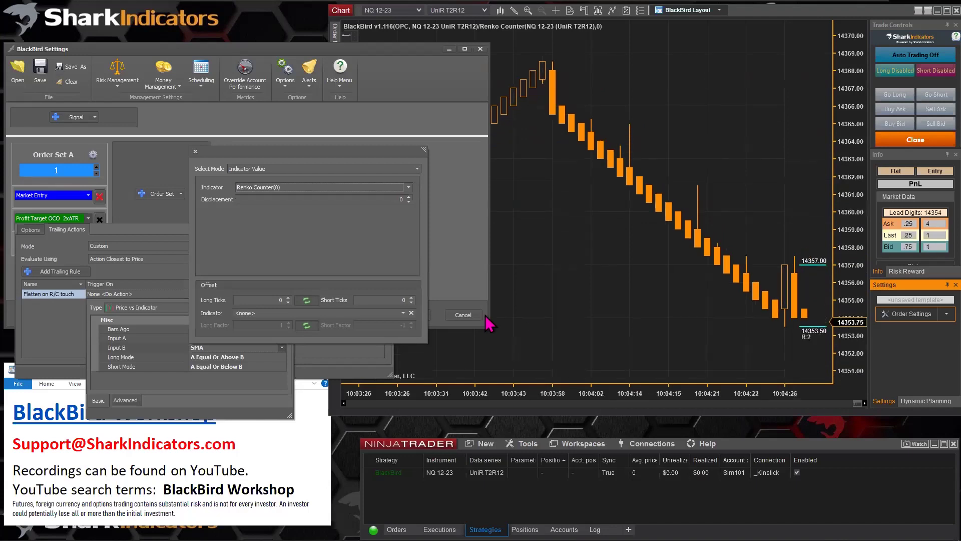
Step: Try long/short tick offsets of 1/-1 and -1/1 on the Renko Counter input, and reset both to 0
left_click(287, 297)
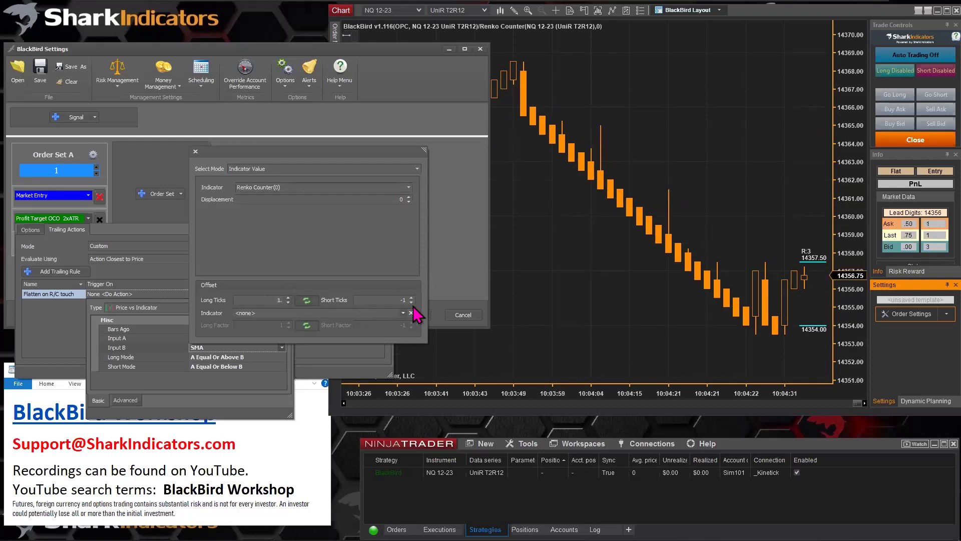
left_click_drag(395, 301, 407, 301)
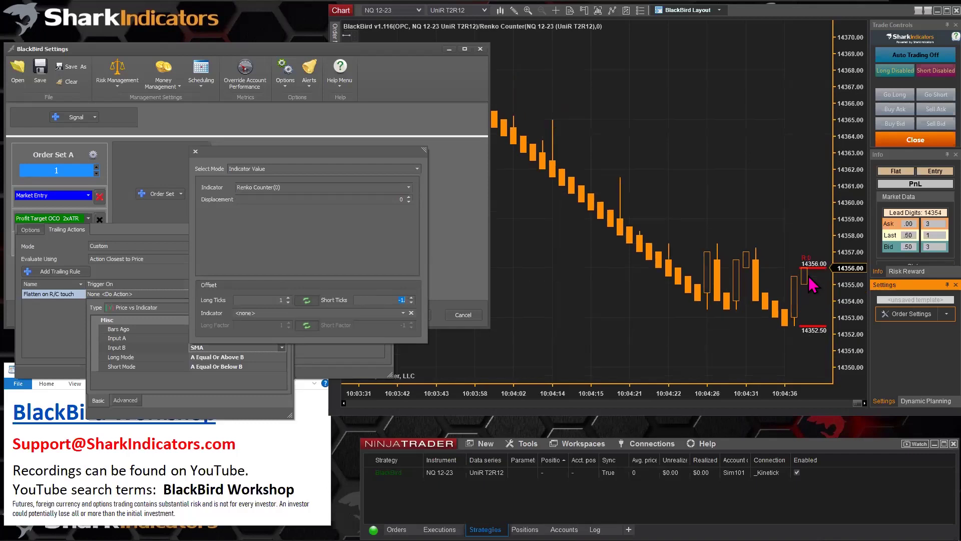
left_click(394, 298)
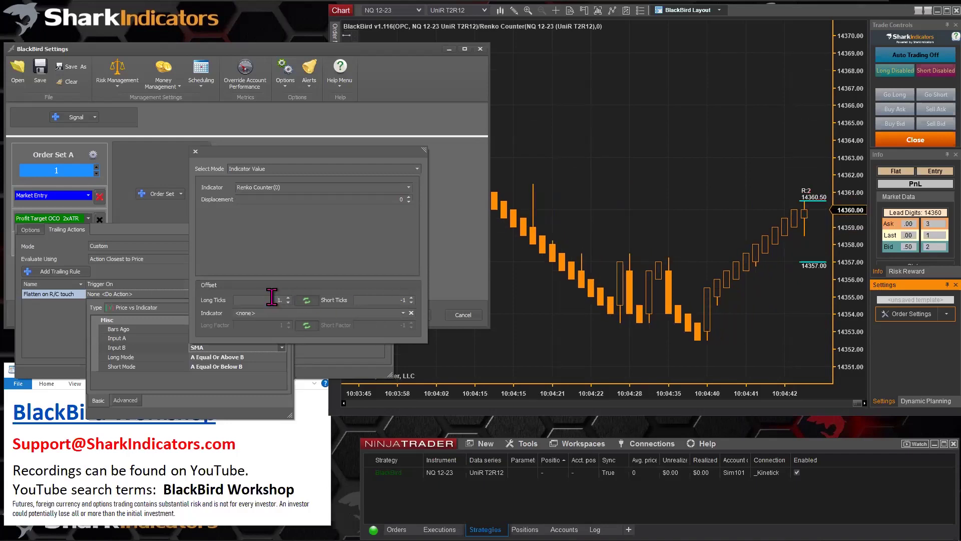
left_click(410, 297)
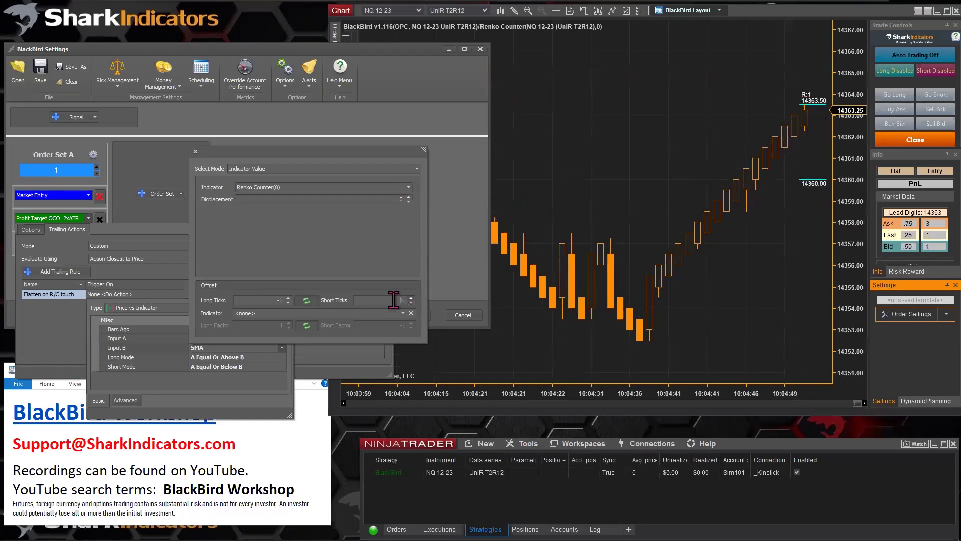
double_click(404, 299)
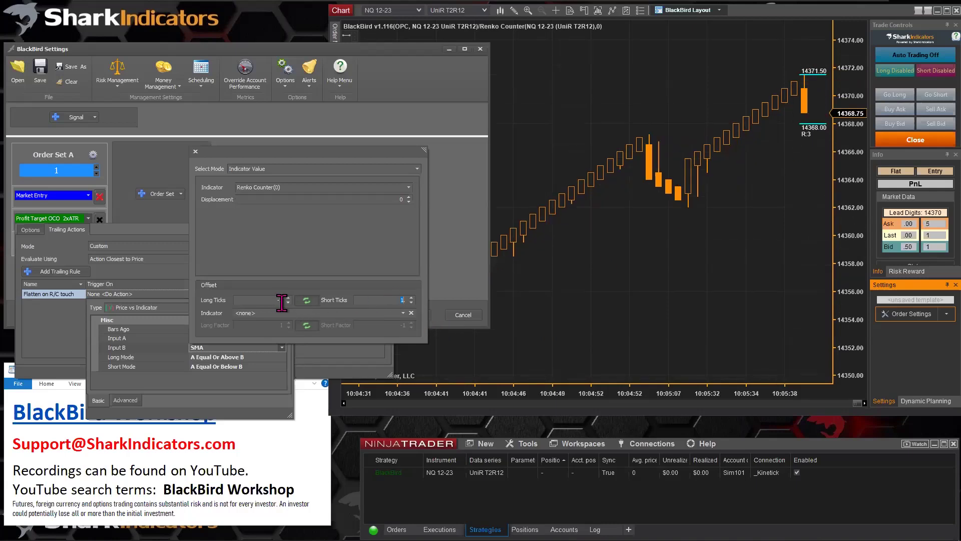
left_click_drag(270, 300, 290, 299)
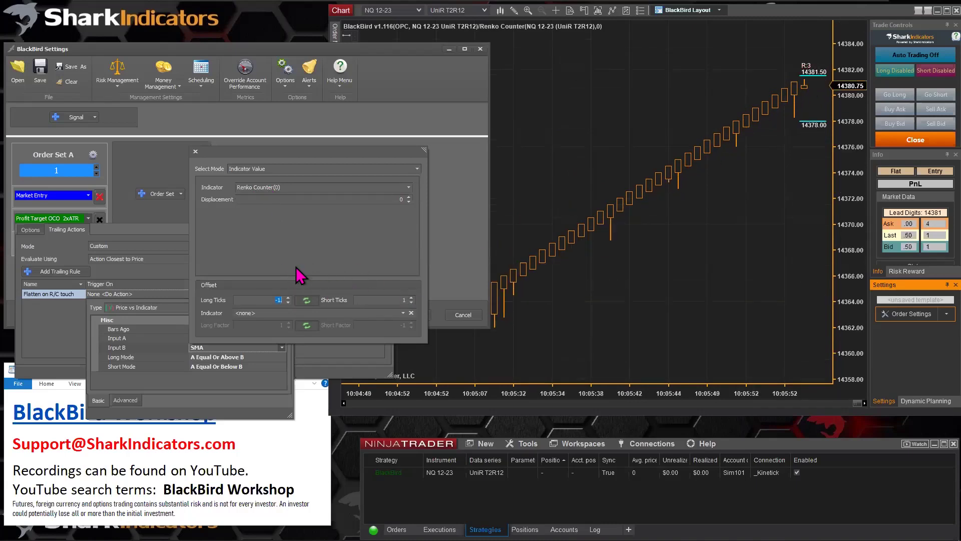
left_click(288, 302)
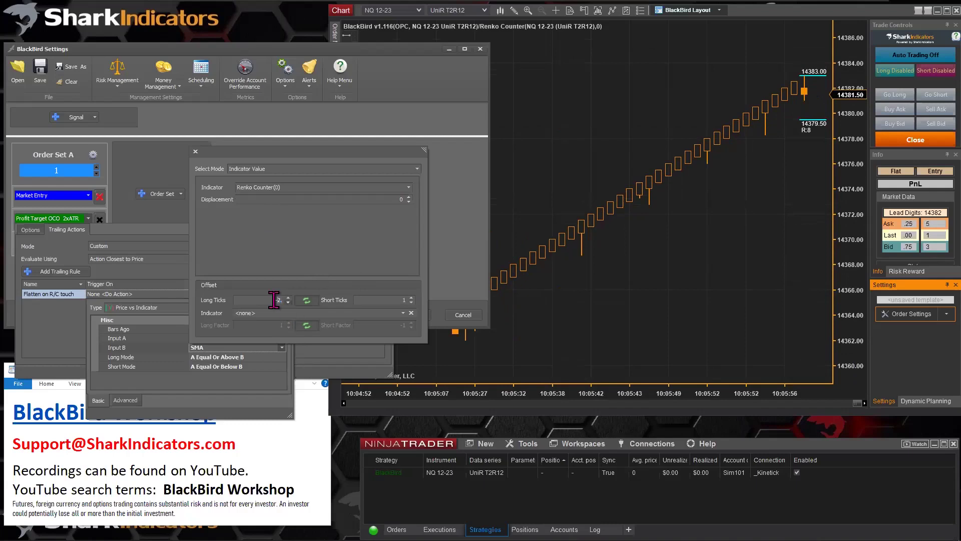
left_click(289, 297)
left_click(289, 297)
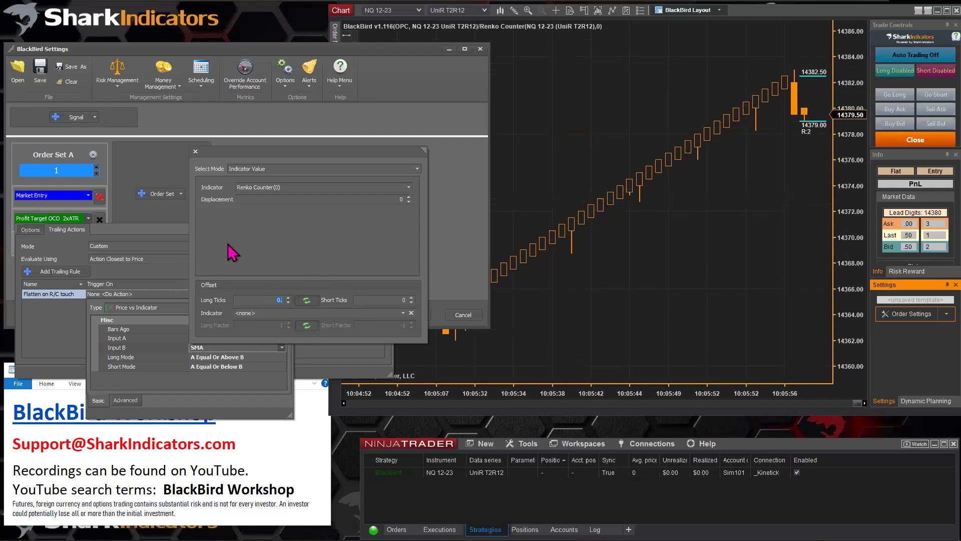
Step: Set the trigger's Long Mode to A Equal Or Below B and its Short Mode to A Equal Or Above B
left_click(176, 393)
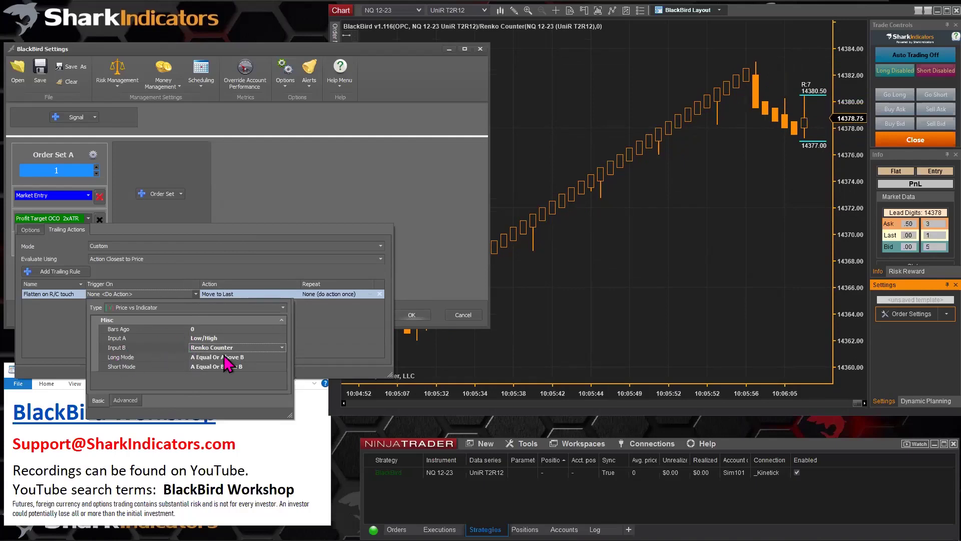
left_click(250, 358)
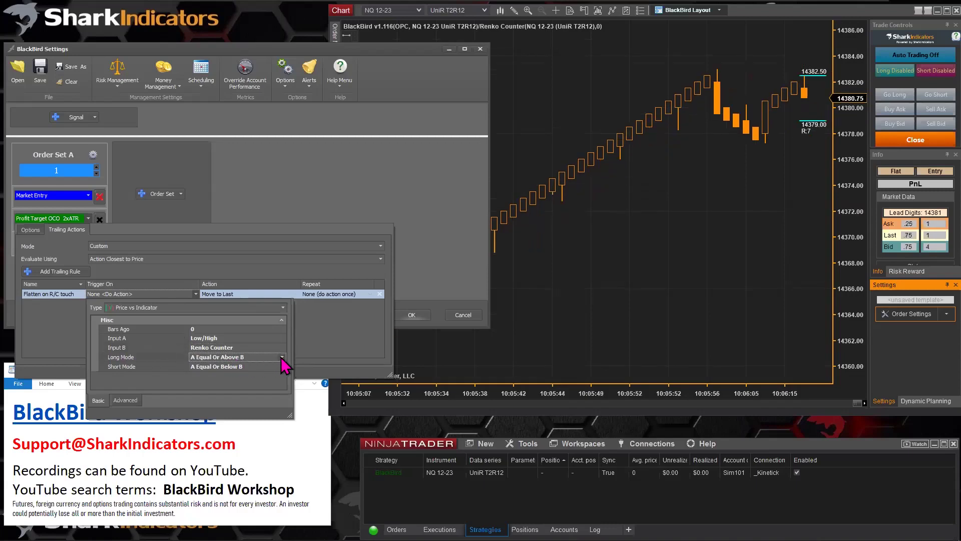
left_click(282, 357)
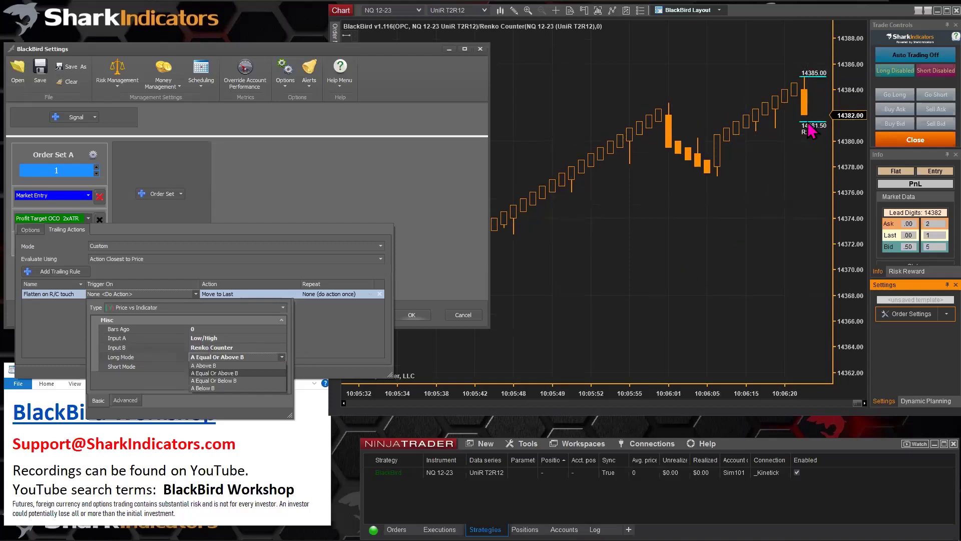
left_click(223, 381)
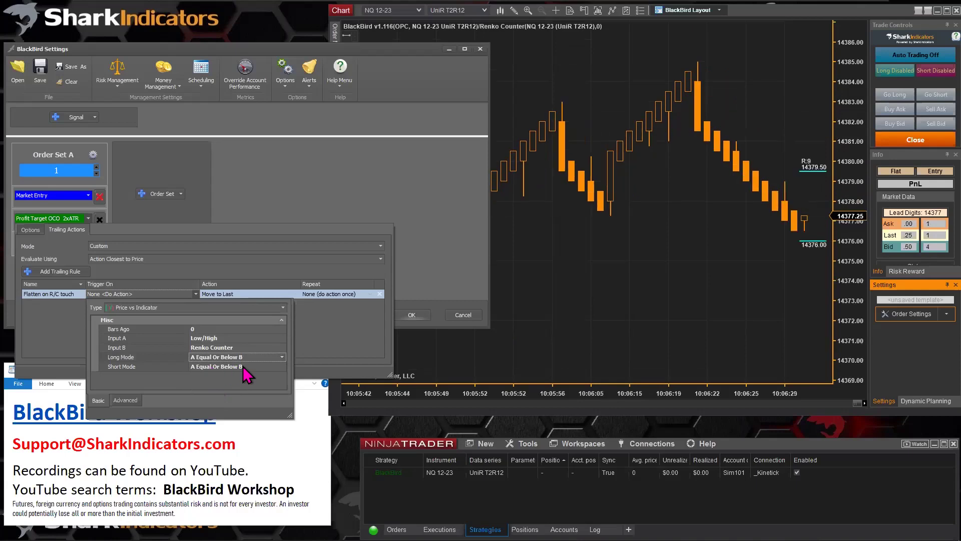
left_click(205, 368)
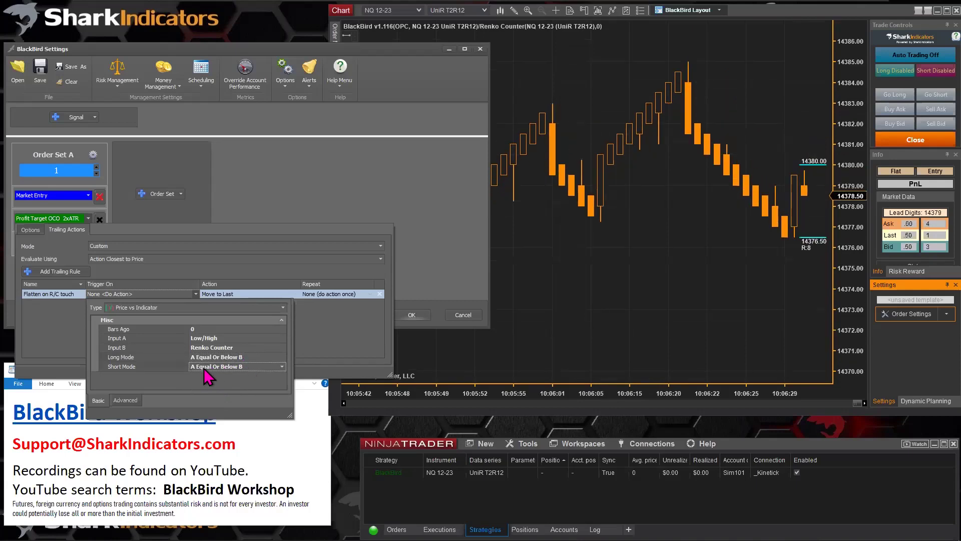
left_click(280, 368)
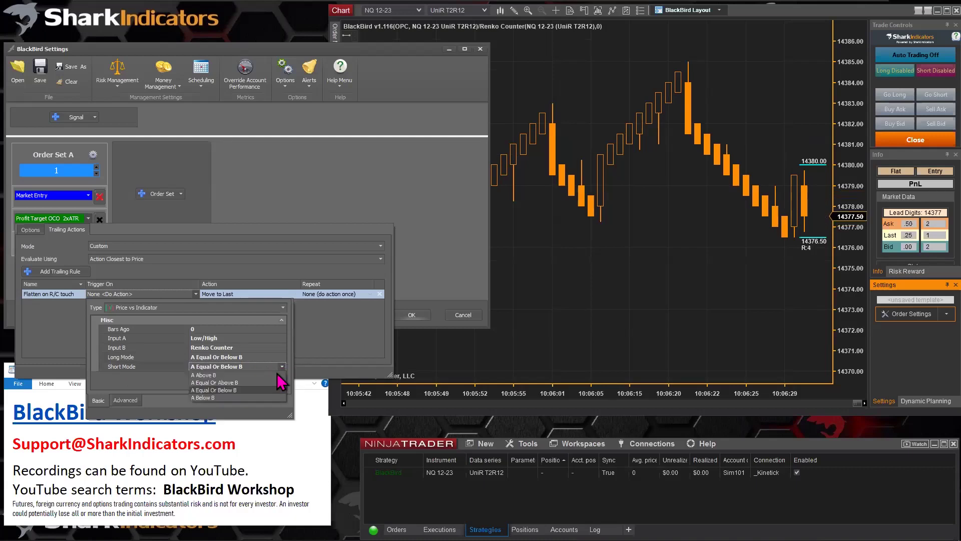
left_click(238, 383)
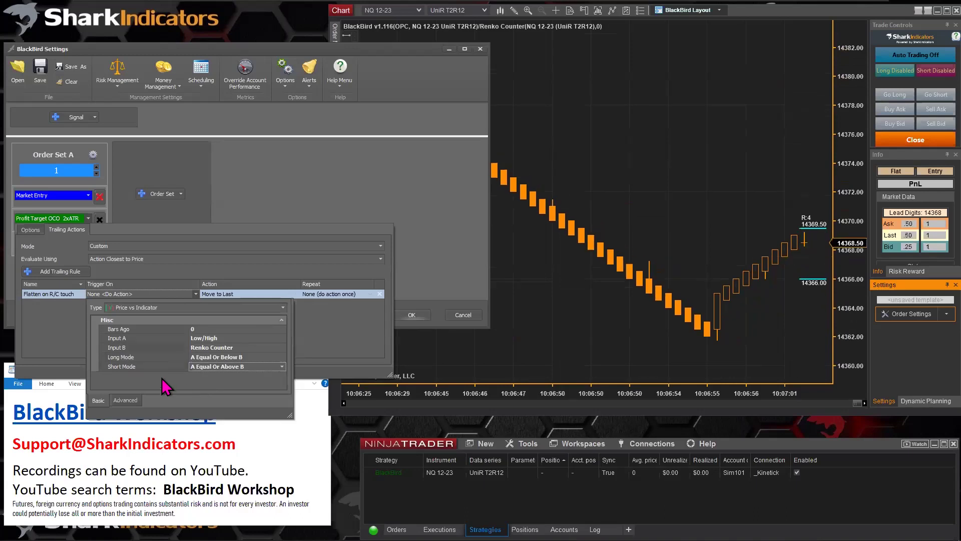
left_click(305, 347)
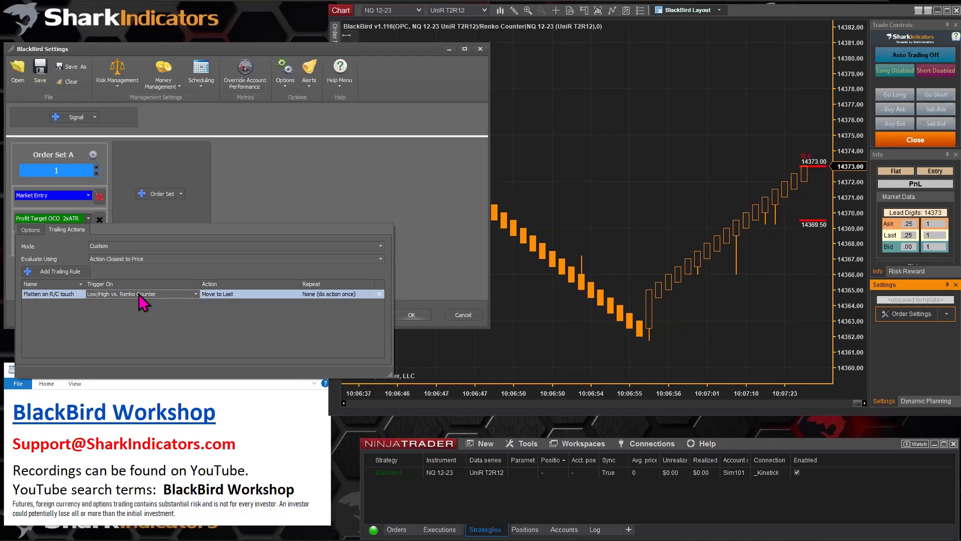
Step: Change the Flatten on R/C touch rule's action to Flatten Position and apply the strategy settings
left_click(246, 296)
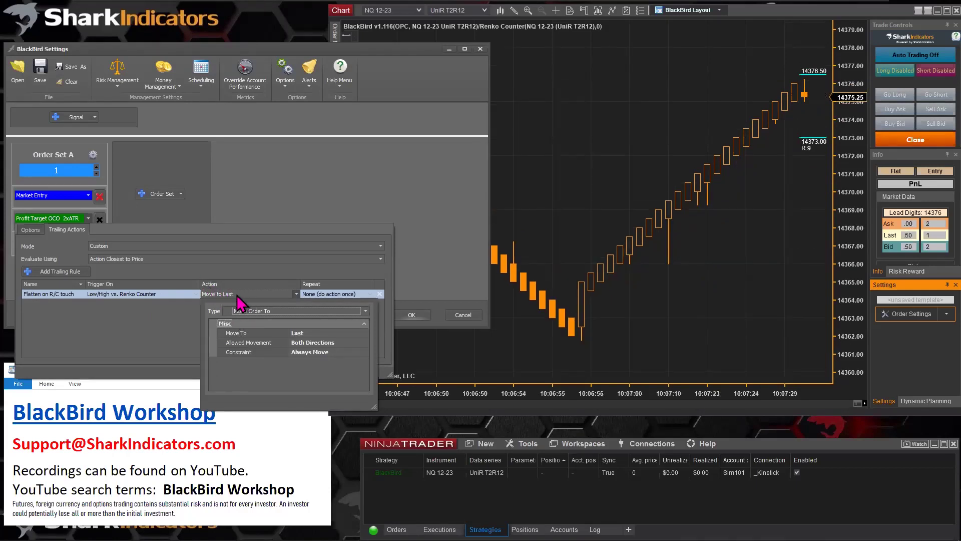
left_click(282, 311)
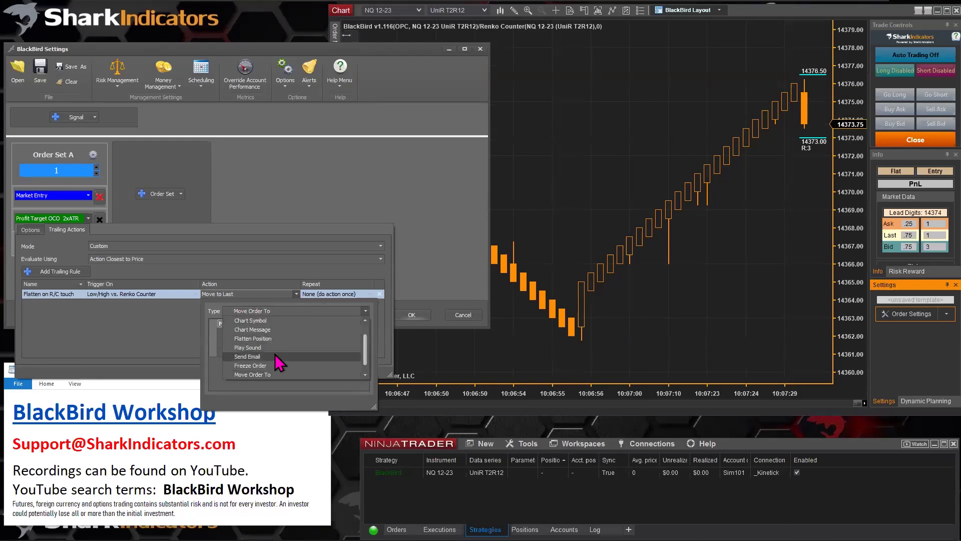
left_click(269, 339)
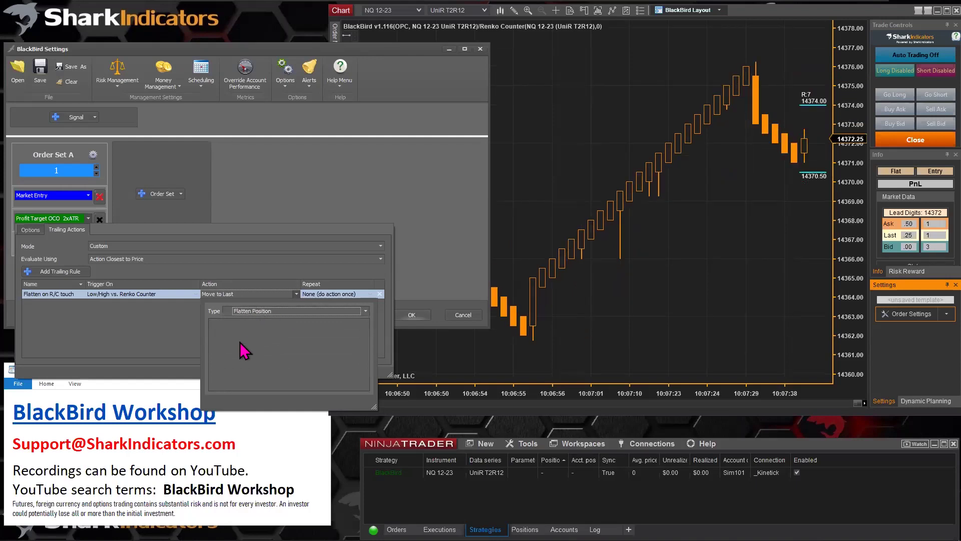
left_click(155, 347)
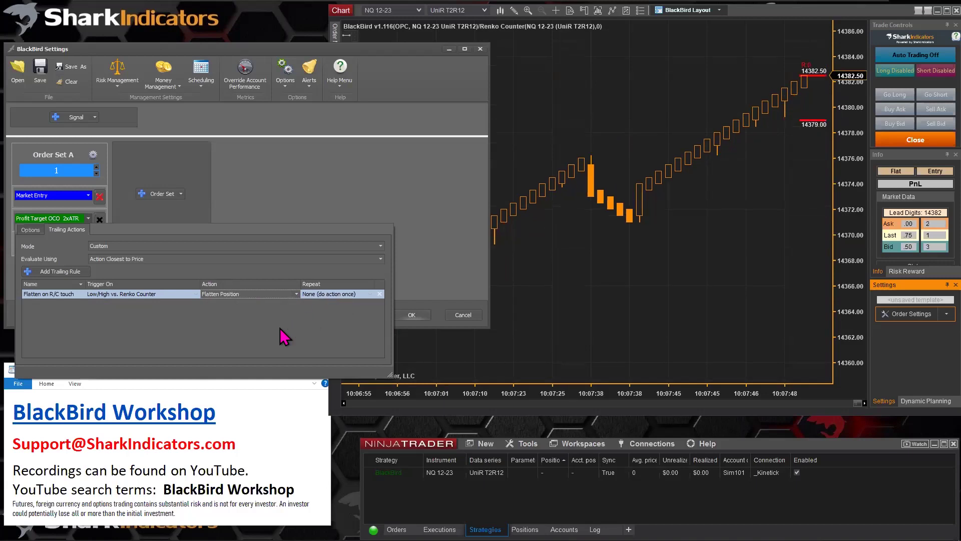
left_click(239, 197)
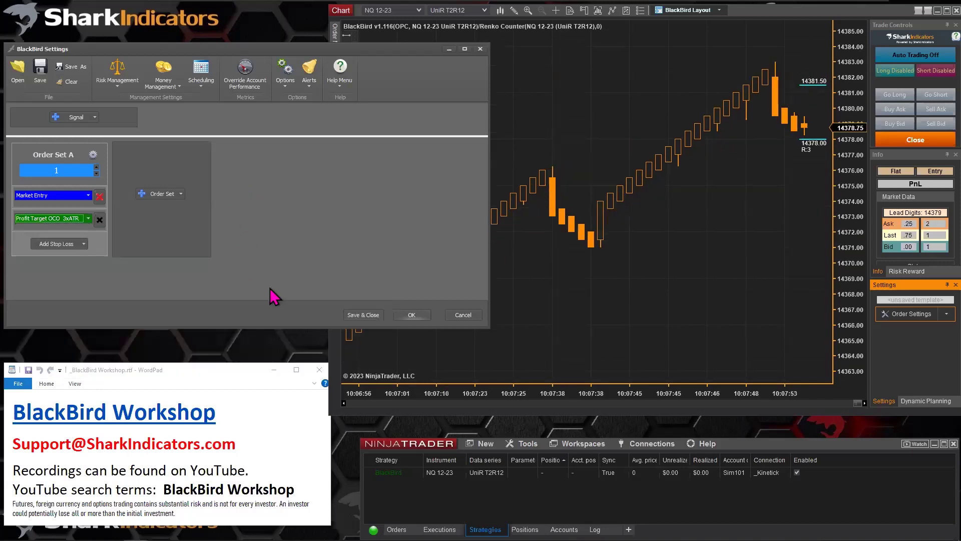
left_click(412, 314)
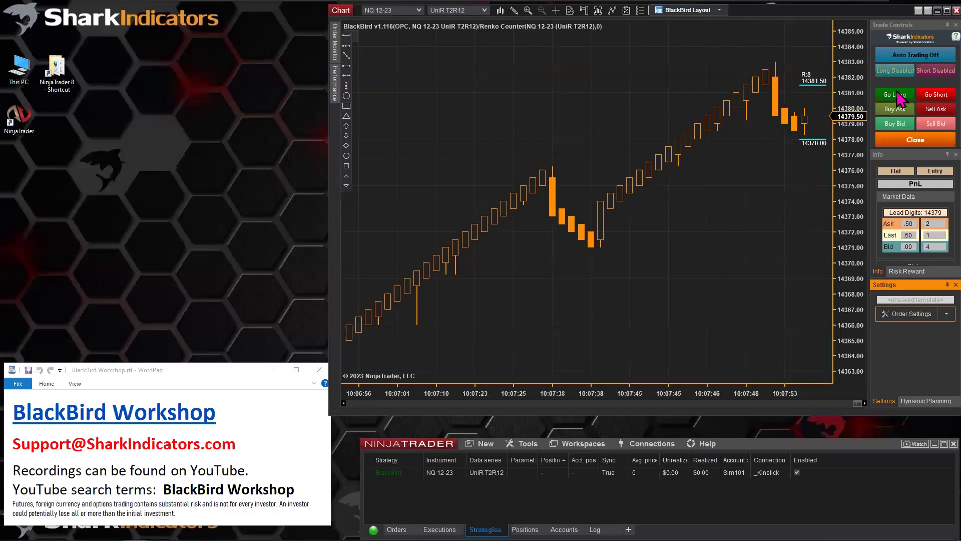
Step: Test the flatten rule on NQ 12-23 by entering two successive short trades and one long trade
left_click(926, 94)
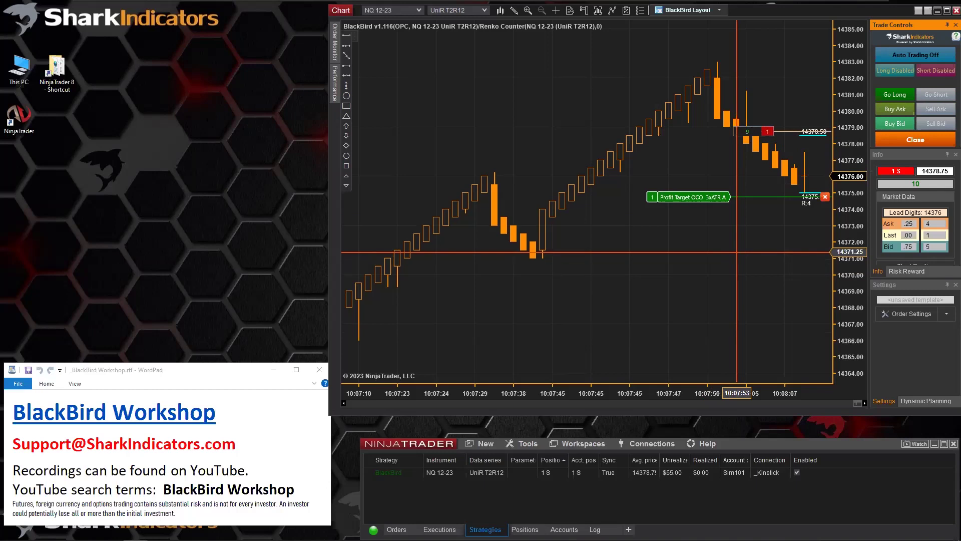
left_click(645, 444)
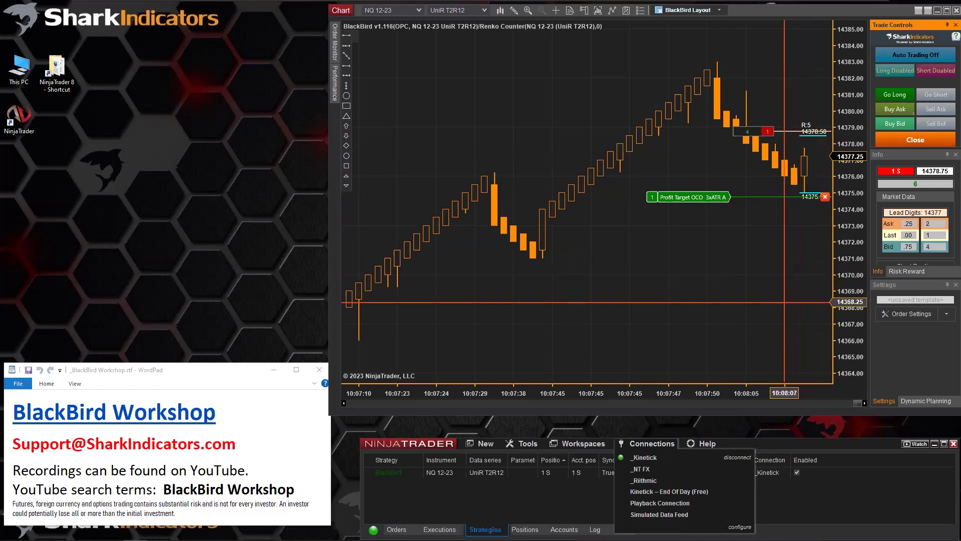
left_click(785, 297)
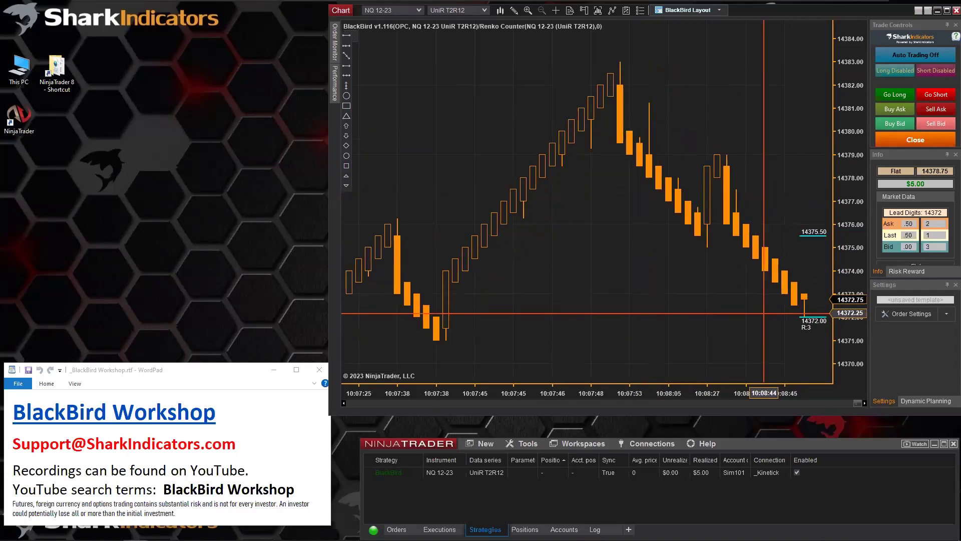
left_click(926, 94)
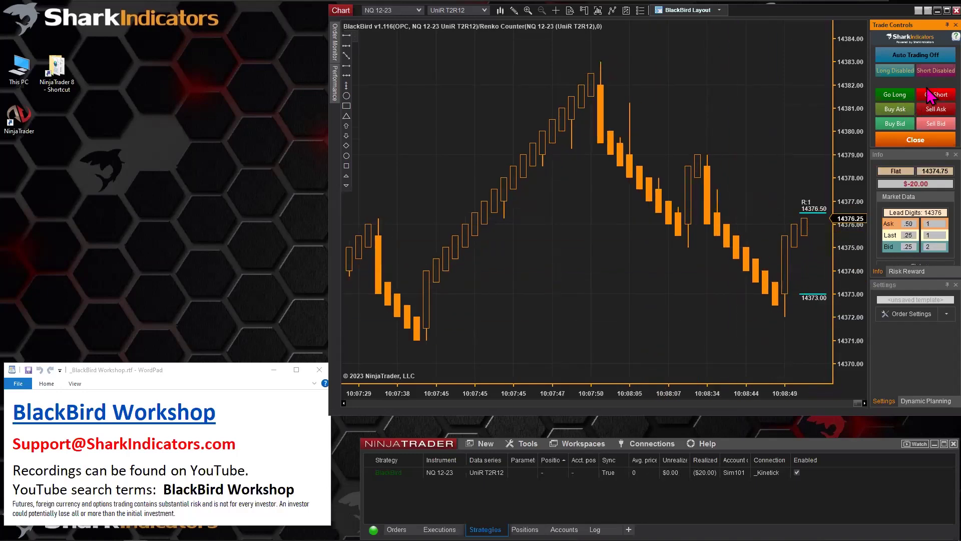
left_click(895, 96)
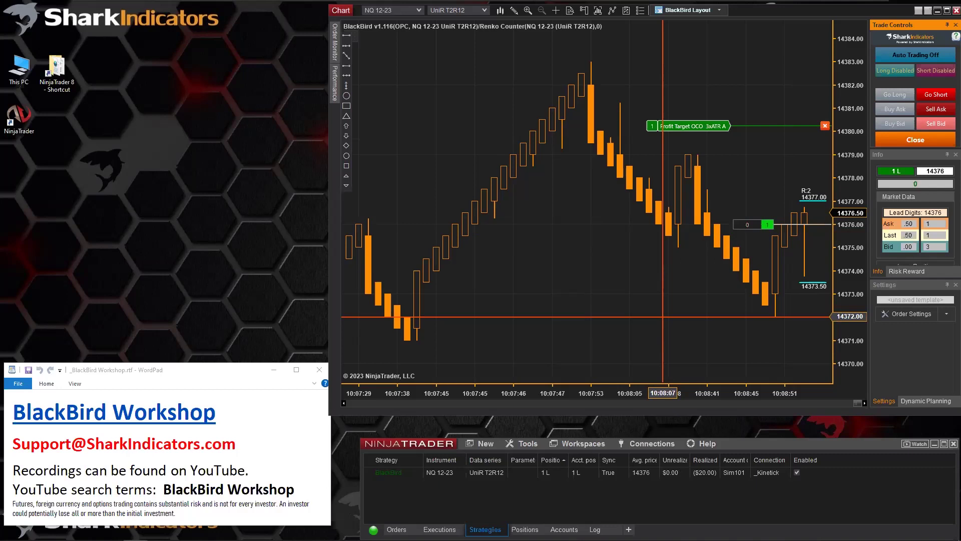
Step: Reopen the profit target's trailing actions and display the trigger settings of the Flatten on R/C touch rule
left_click_drag(746, 393, 629, 392)
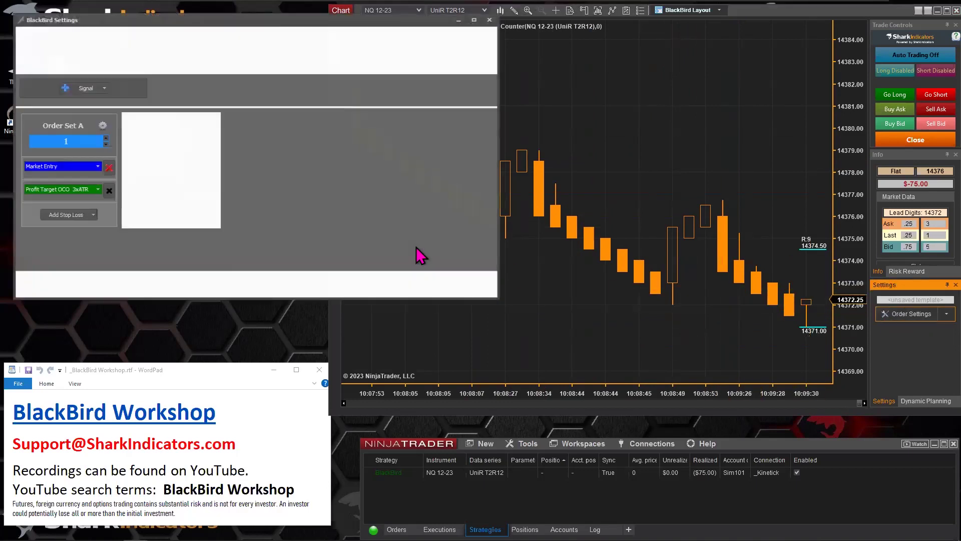
left_click(75, 190)
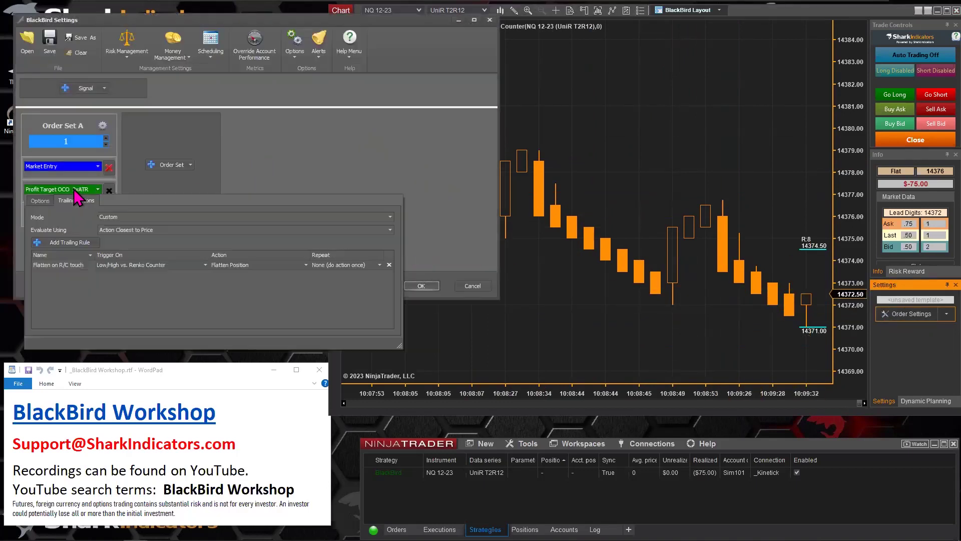
left_click(175, 264)
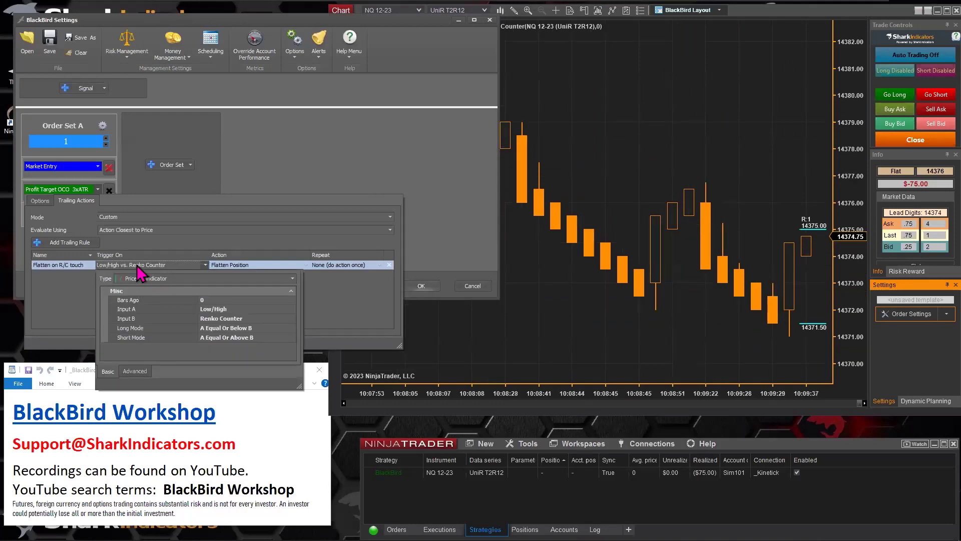